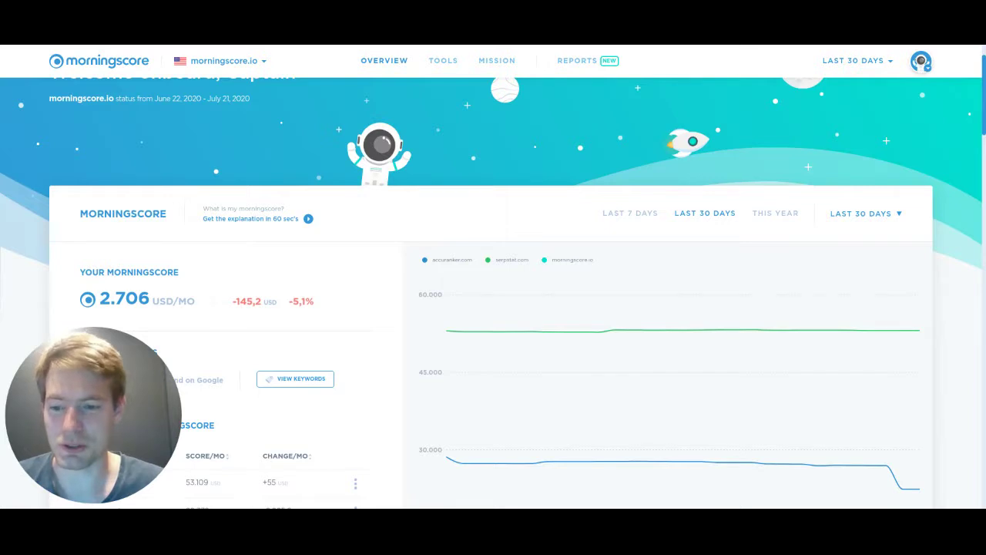
Review the overview's morningscore, keyword summary, score chart and the competitors' morningscore table.
{"action": "scroll", "coordinate": [494, 293], "scroll_direction": "down", "scroll_amount": 2}
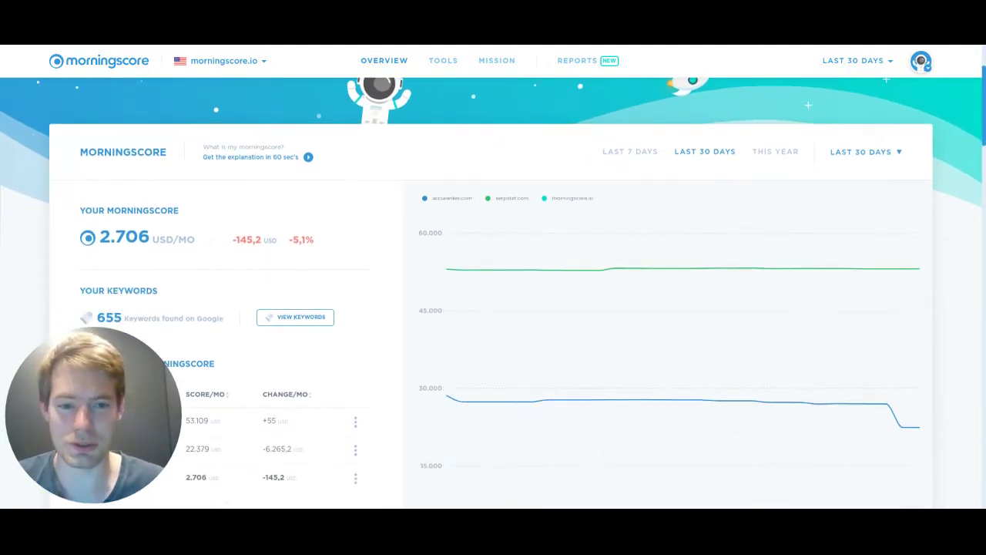
{"action": "scroll", "coordinate": [578, 154], "scroll_direction": "up", "scroll_amount": 3}
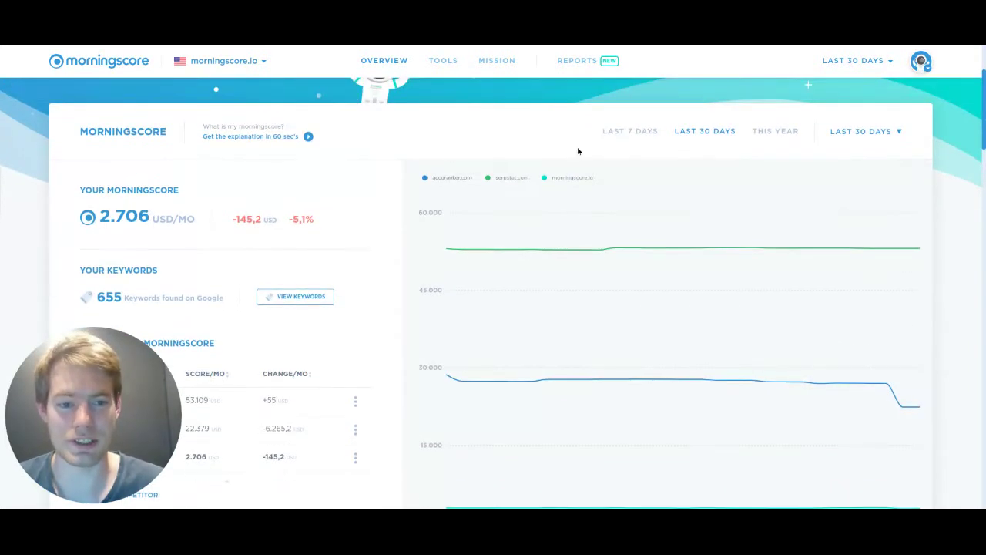
{"action": "scroll", "coordinate": [579, 151], "scroll_direction": "up", "scroll_amount": 1}
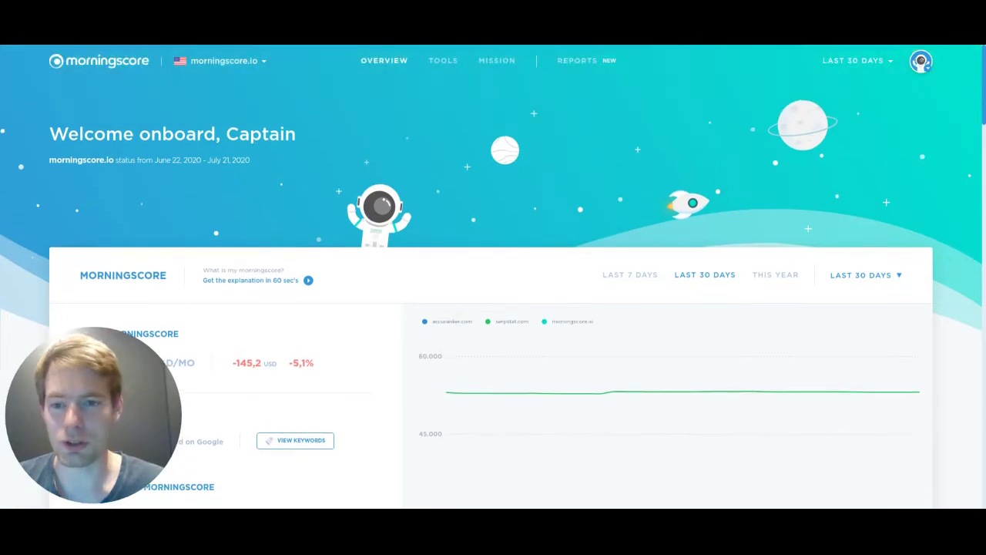
{"action": "scroll", "coordinate": [313, 161], "scroll_direction": "down", "scroll_amount": 1}
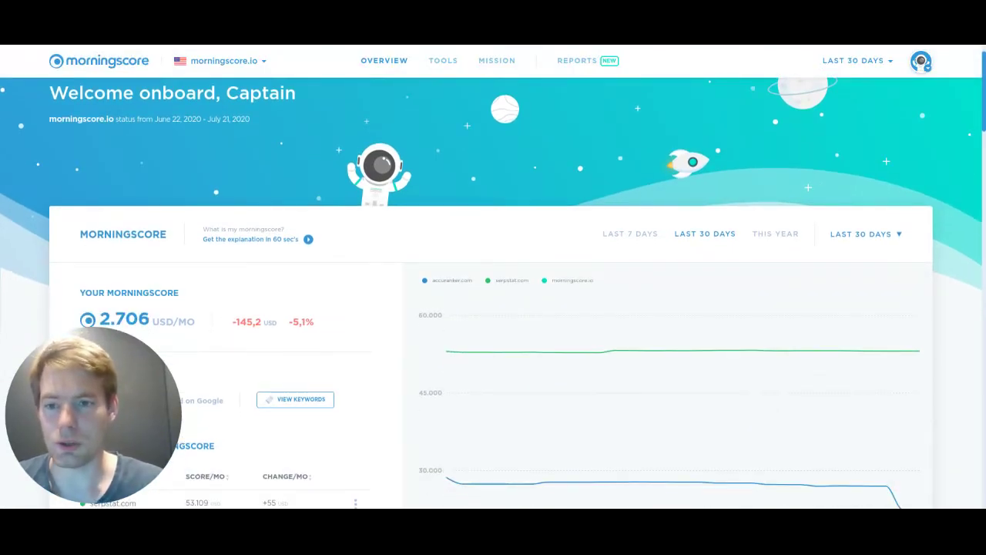
{"action": "scroll", "coordinate": [491, 293], "scroll_direction": "down", "scroll_amount": 3}
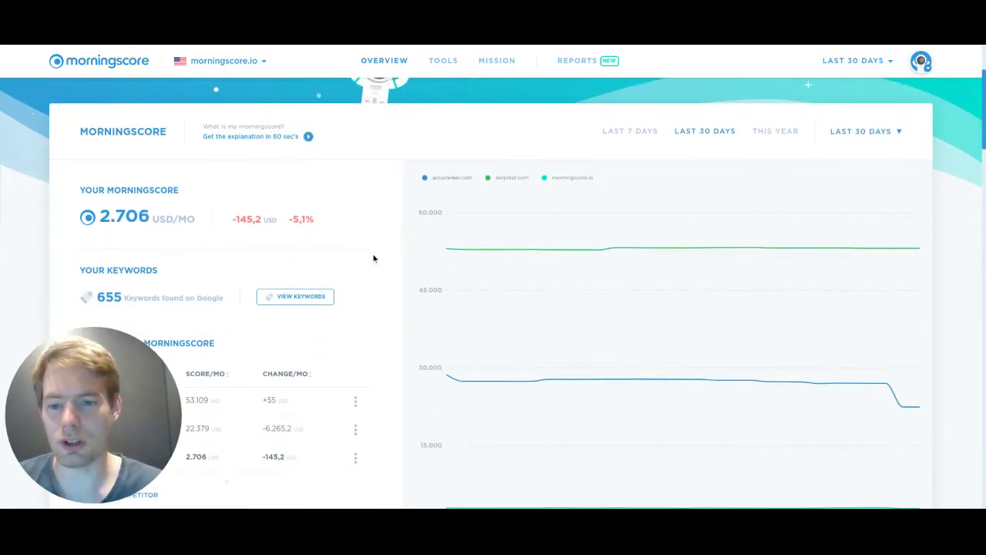
{"action": "scroll", "coordinate": [330, 303], "scroll_direction": "down", "scroll_amount": 1}
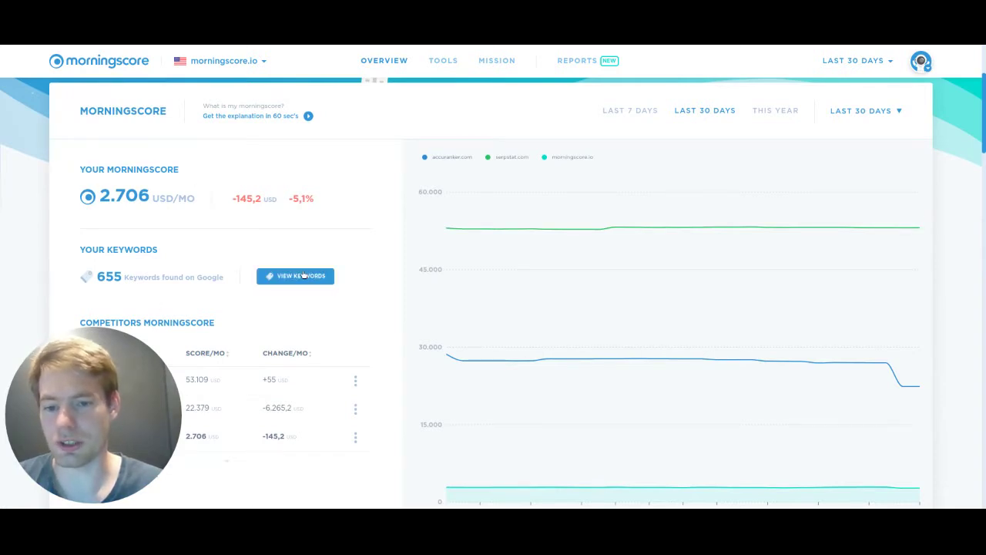
{"action": "scroll", "coordinate": [396, 265], "scroll_direction": "down", "scroll_amount": 1}
{"action": "scroll", "coordinate": [396, 265], "scroll_direction": "down", "scroll_amount": 1}
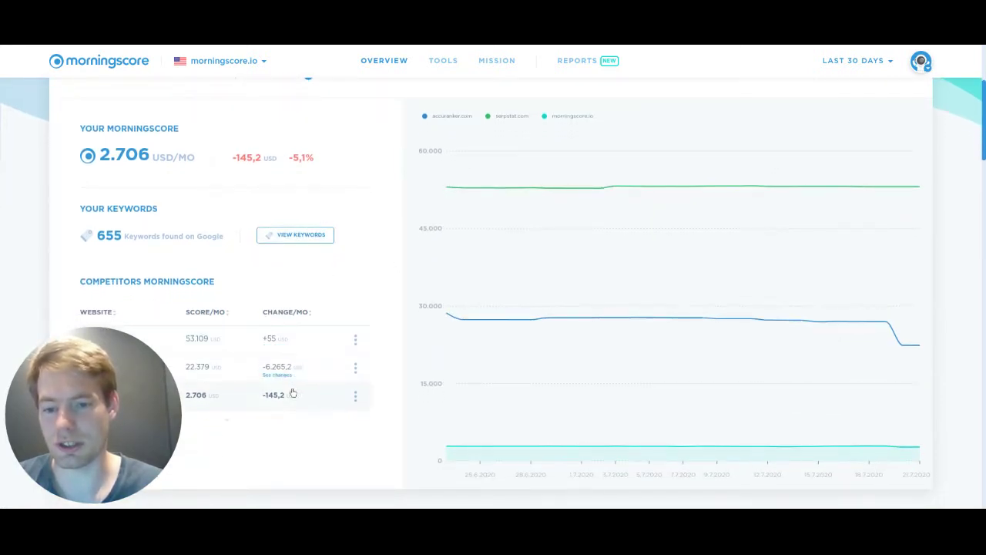
{"action": "scroll", "coordinate": [216, 339], "scroll_direction": "down", "scroll_amount": 3}
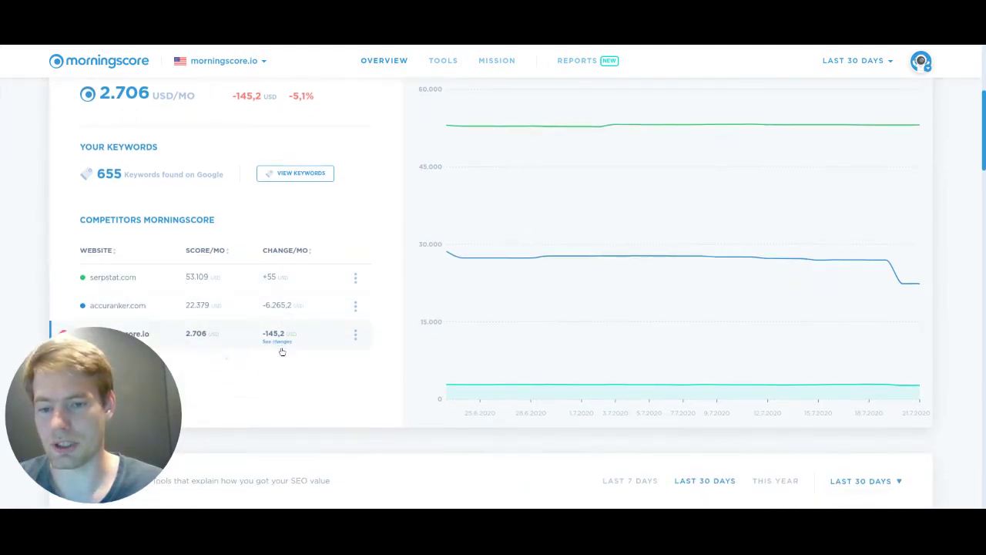
Open the keyword details for morningscore.io and check the markers on "push and pull marketing" and "seo definitions".
{"action": "left_click", "coordinate": [317, 173]}
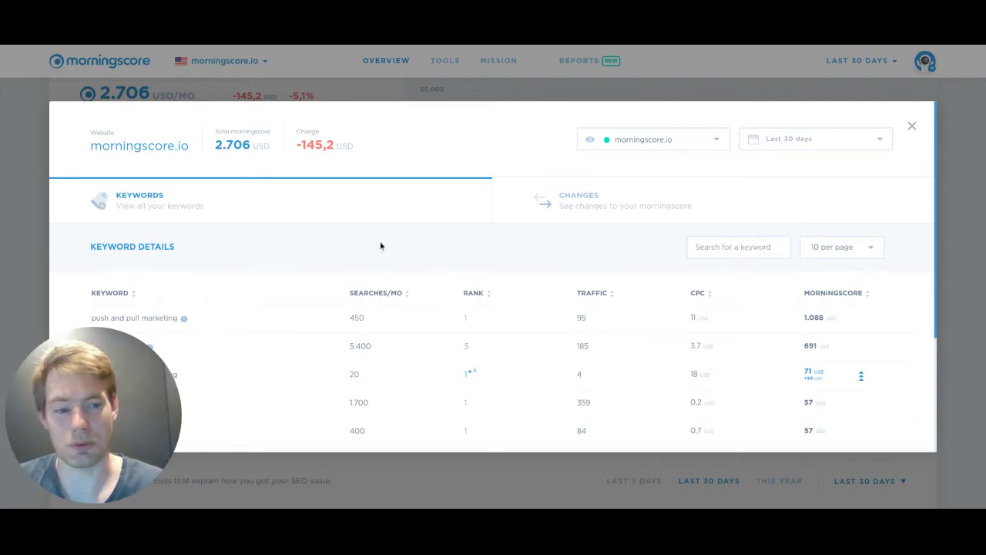
{"action": "scroll", "coordinate": [381, 246], "scroll_direction": "down", "scroll_amount": 1}
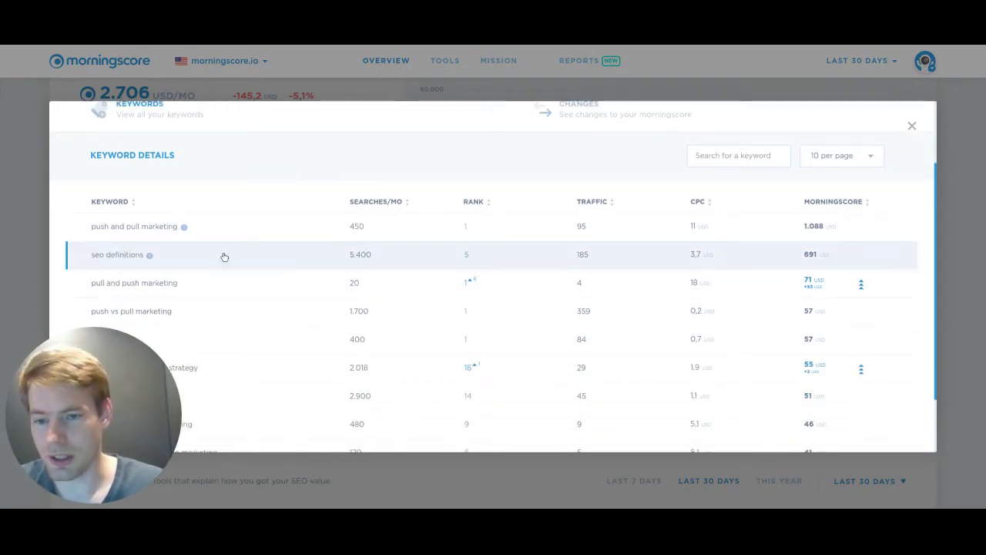
{"action": "mouse_move", "coordinate": [185, 228]}
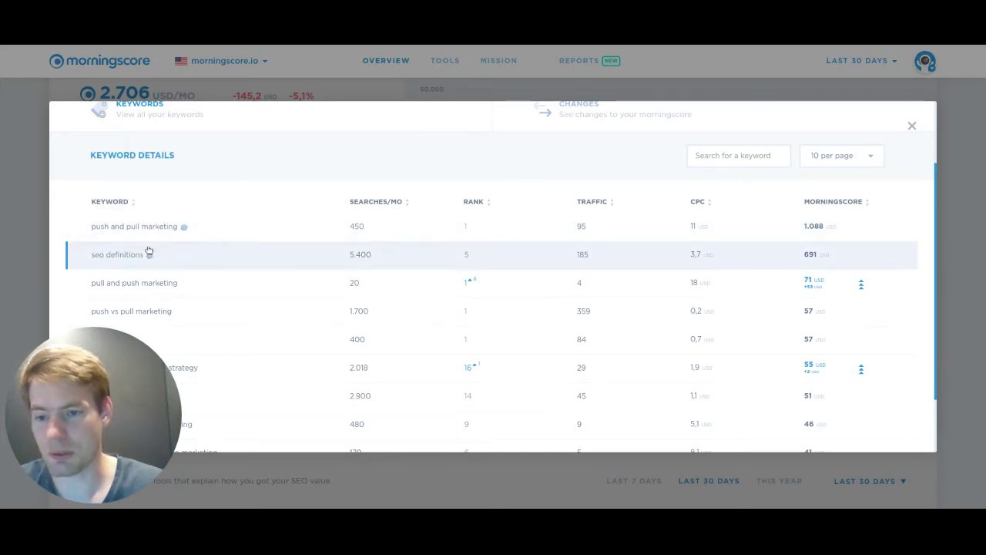
{"action": "mouse_move", "coordinate": [153, 261]}
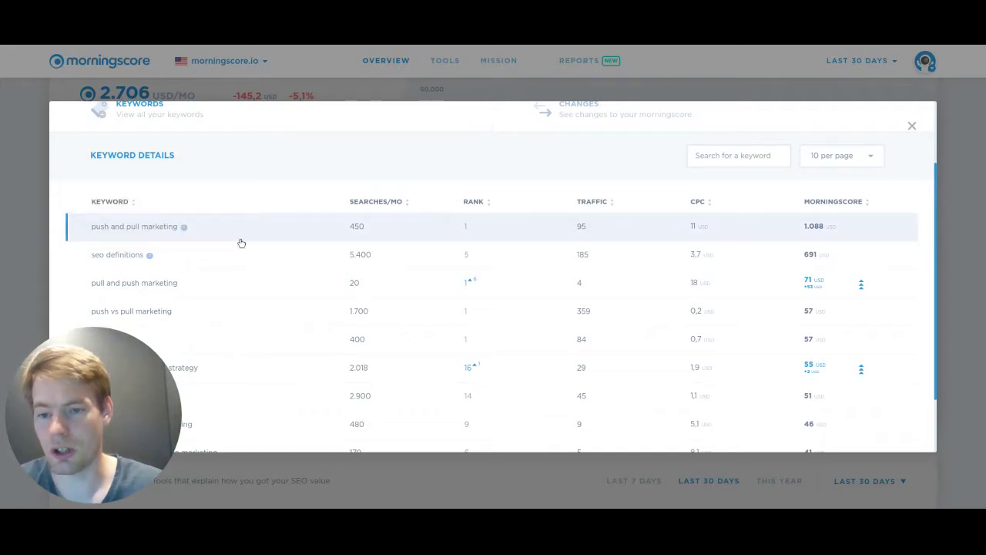
Compare the position details of "seo definitions" and "pull and push marketing", and close the keyword list.
{"action": "scroll", "coordinate": [241, 243], "scroll_direction": "up", "scroll_amount": 2}
{"action": "scroll", "coordinate": [241, 242], "scroll_direction": "down", "scroll_amount": 3}
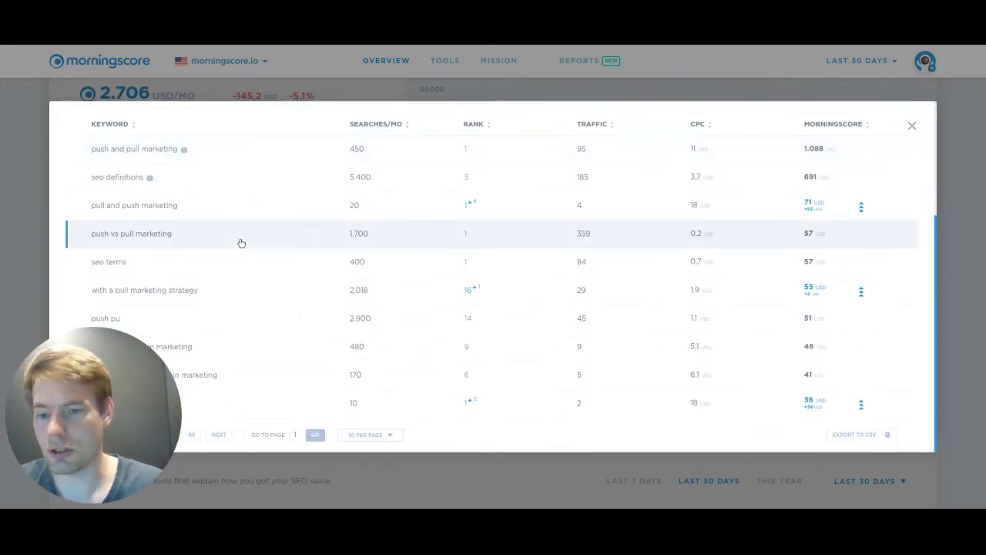
{"action": "mouse_move", "coordinate": [177, 204]}
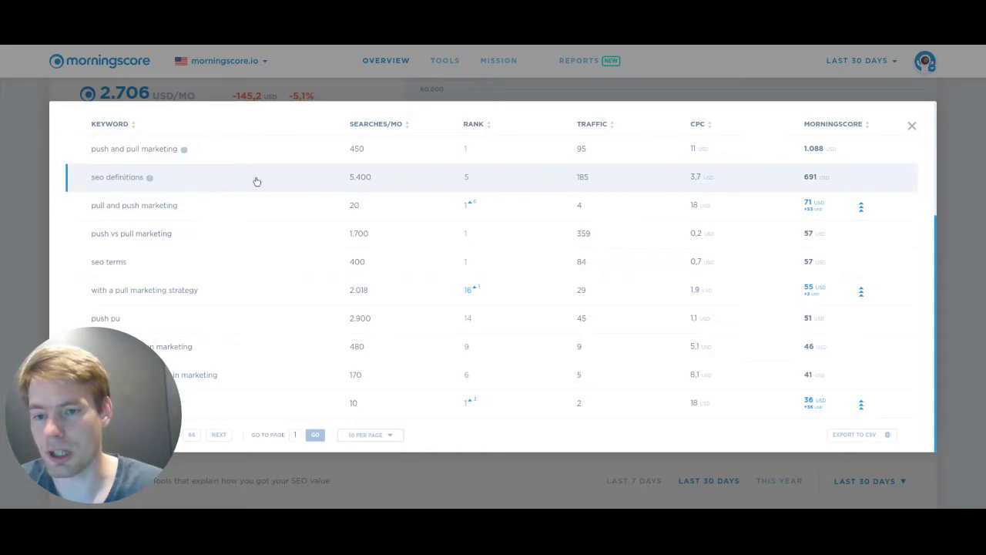
{"action": "mouse_move", "coordinate": [149, 179]}
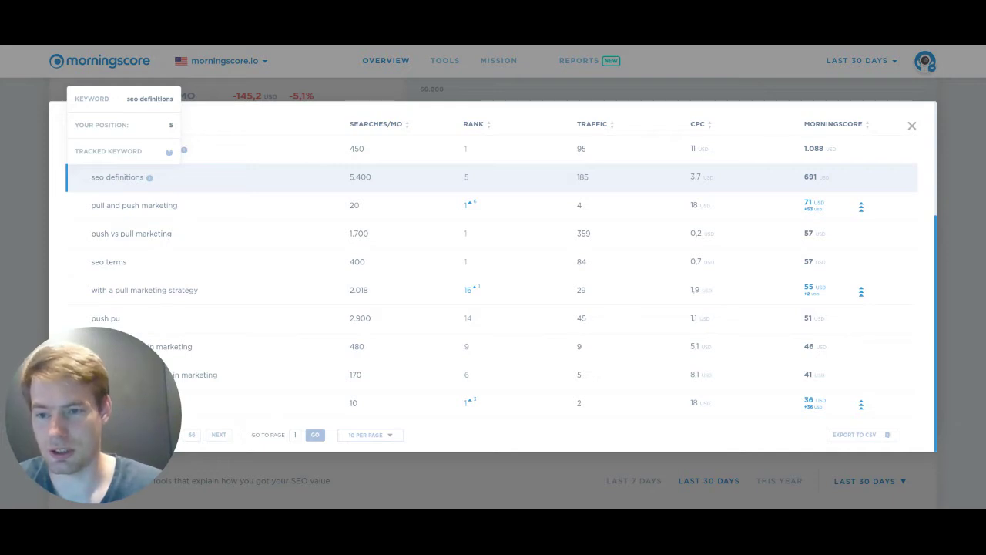
{"action": "mouse_move", "coordinate": [112, 216]}
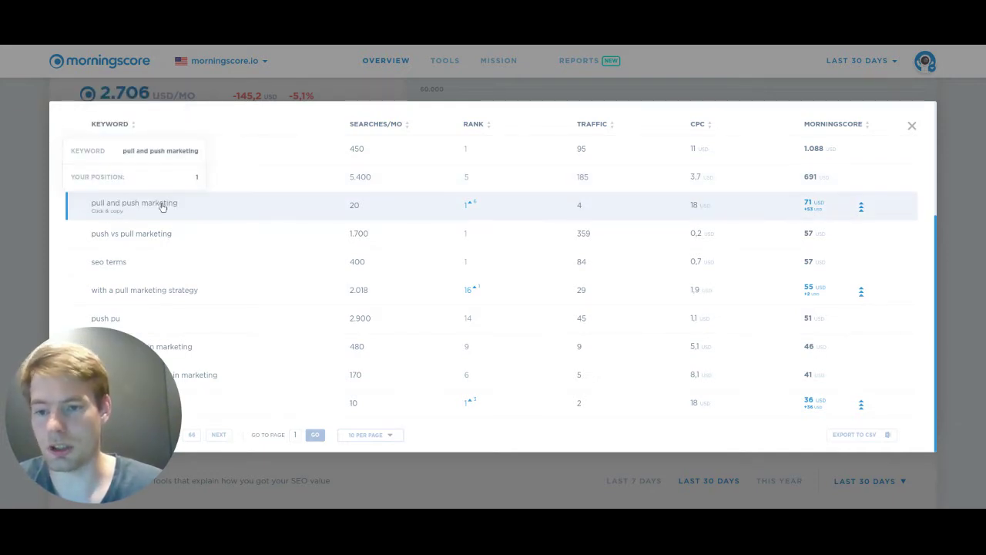
{"action": "left_click", "coordinate": [33, 202]}
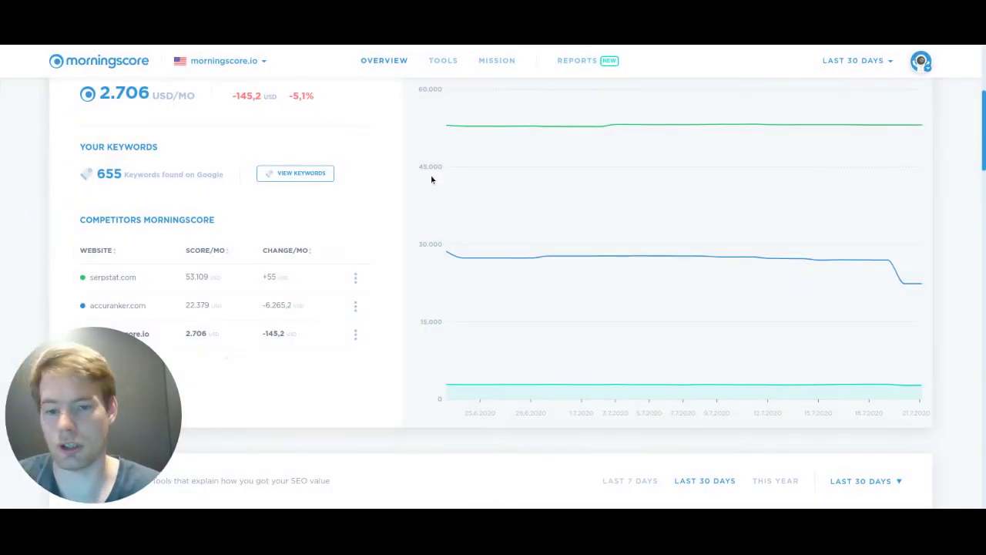
Add the keyword "pull and push marketing" to the Keyword Rank Tracker.
{"action": "scroll", "coordinate": [431, 180], "scroll_direction": "up", "scroll_amount": 2}
{"action": "scroll", "coordinate": [432, 179], "scroll_direction": "down", "scroll_amount": 2}
{"action": "scroll", "coordinate": [431, 179], "scroll_direction": "down", "scroll_amount": 6}
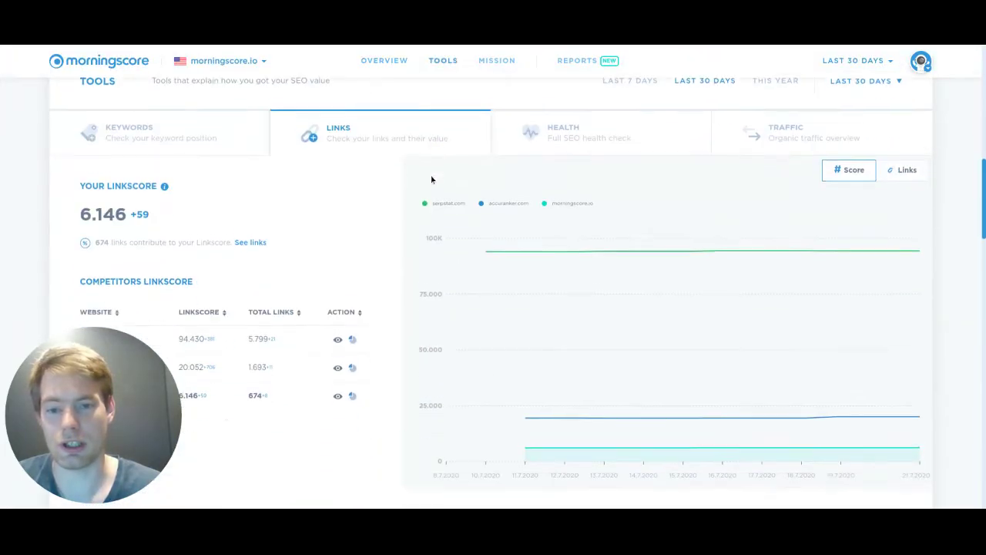
{"action": "left_click", "coordinate": [244, 141]}
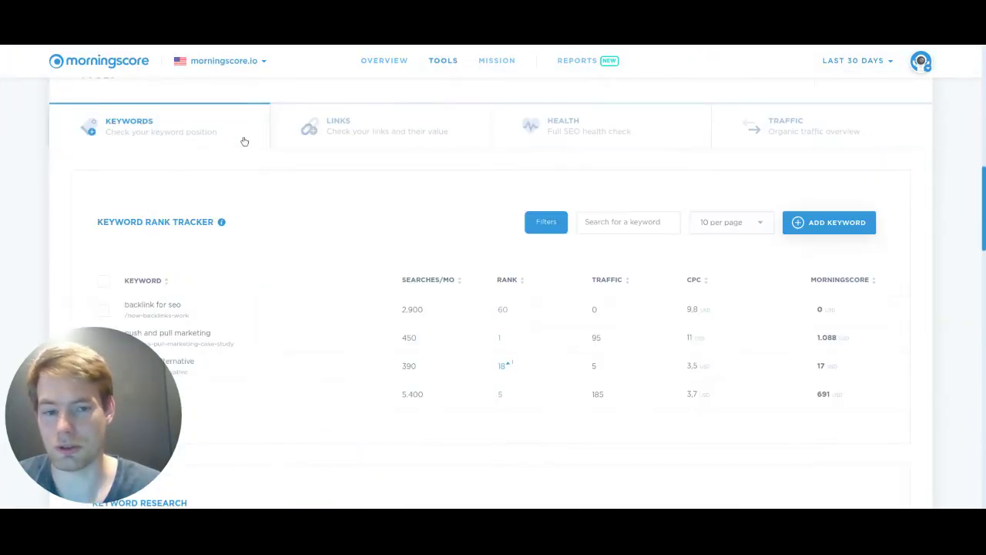
{"action": "left_click", "coordinate": [836, 224]}
{"action": "type", "text": "pull and push marketing"}
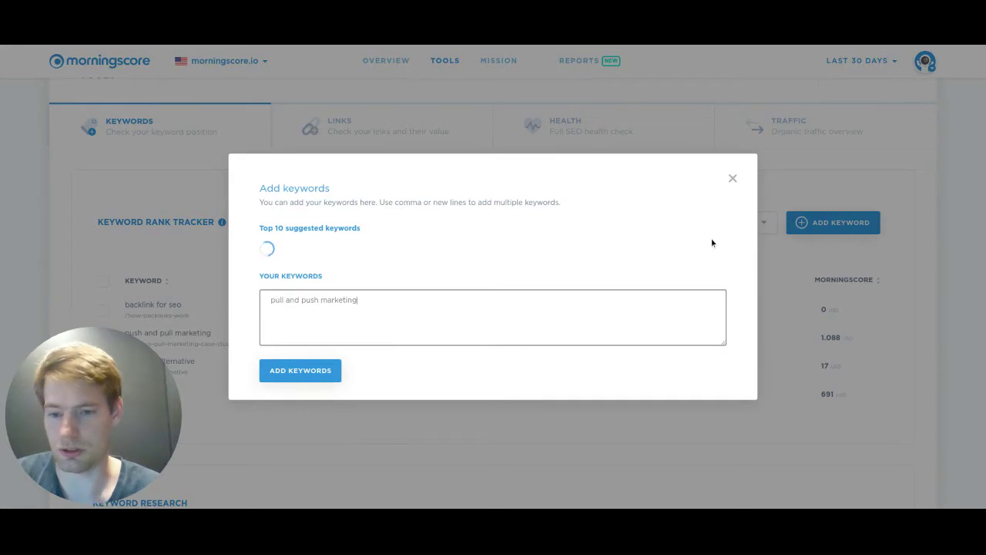
{"action": "left_click", "coordinate": [302, 372]}
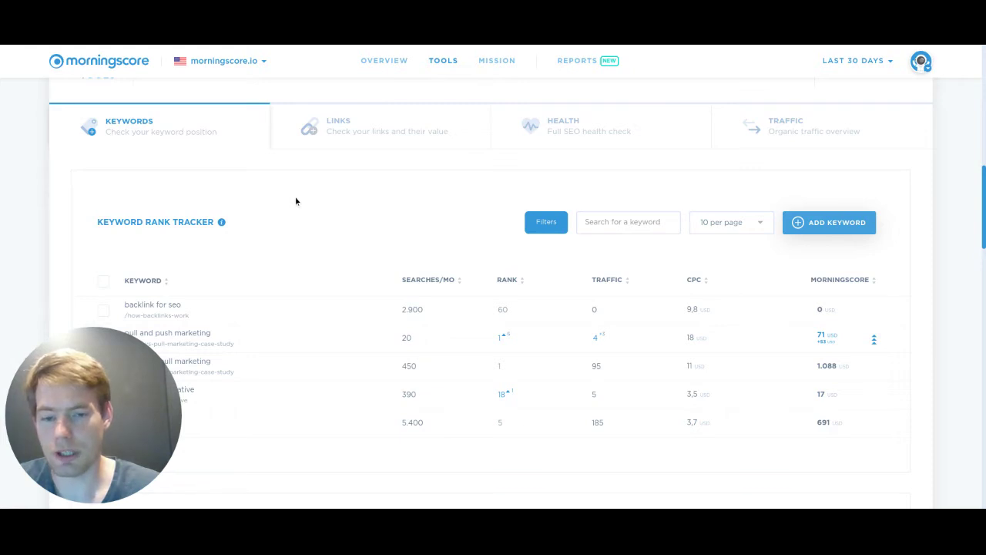
Inspect the rank change of "pull and push marketing" and view the filter options for tracked keywords.
{"action": "scroll", "coordinate": [296, 201], "scroll_direction": "up", "scroll_amount": 1}
{"action": "scroll", "coordinate": [296, 201], "scroll_direction": "down", "scroll_amount": 2}
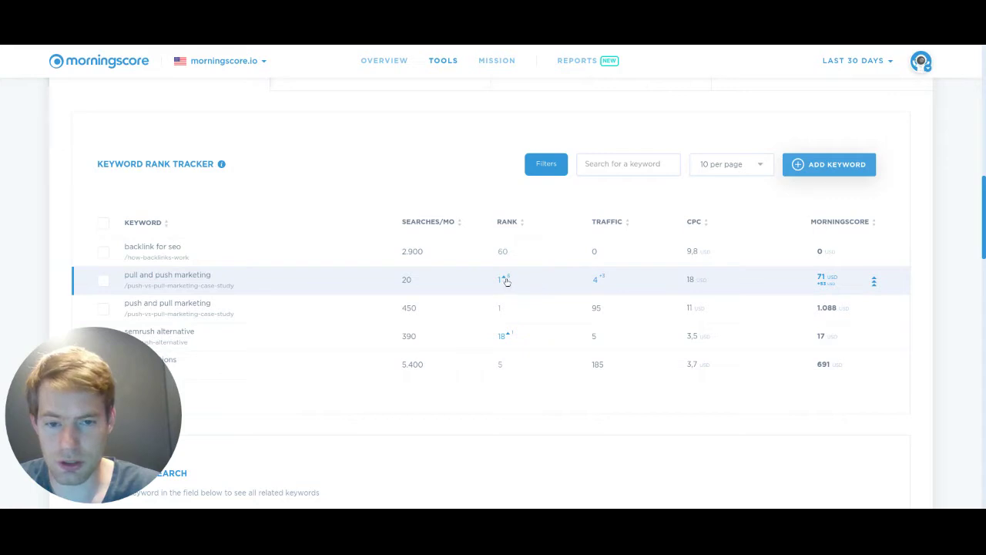
{"action": "mouse_move", "coordinate": [505, 281]}
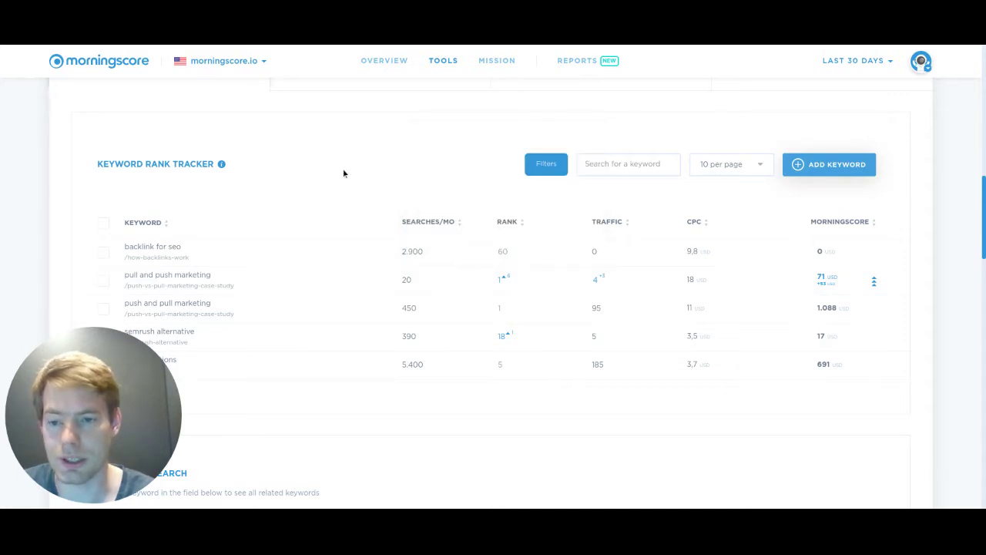
{"action": "left_click", "coordinate": [541, 167]}
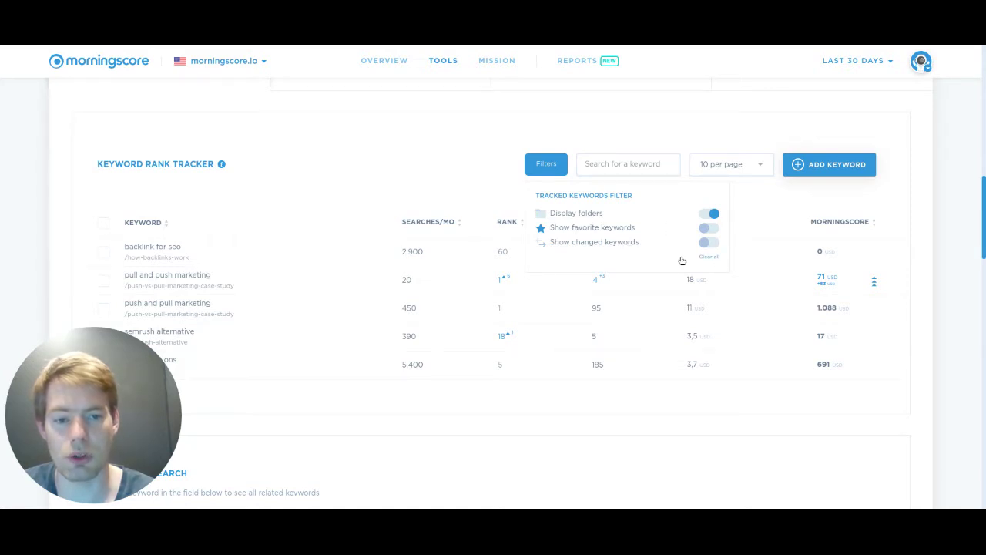
{"action": "left_click", "coordinate": [494, 192]}
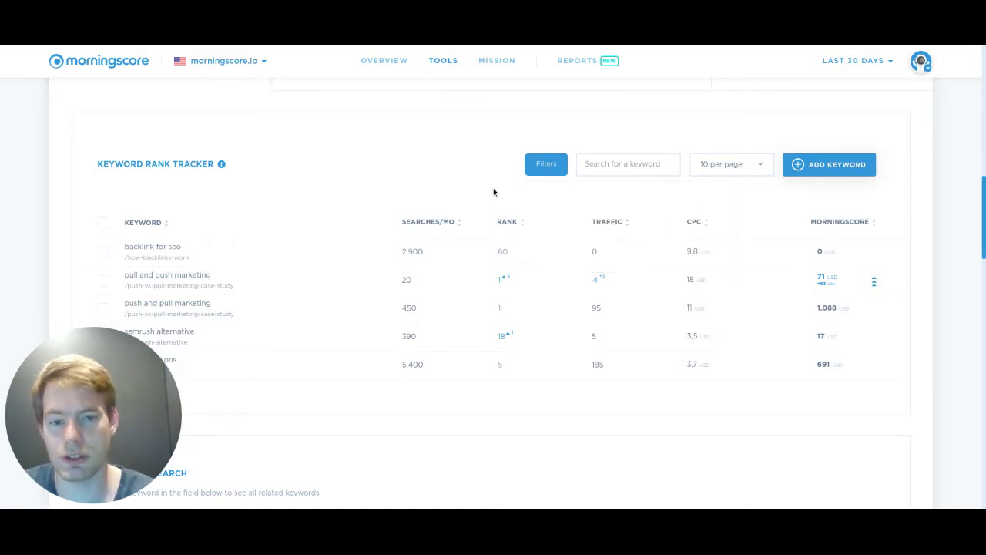
Switch the Tools reporting period to last 7 days and this month, and set it back to last 30 days.
{"action": "scroll", "coordinate": [494, 192], "scroll_direction": "down", "scroll_amount": 3}
{"action": "scroll", "coordinate": [494, 192], "scroll_direction": "up", "scroll_amount": 2}
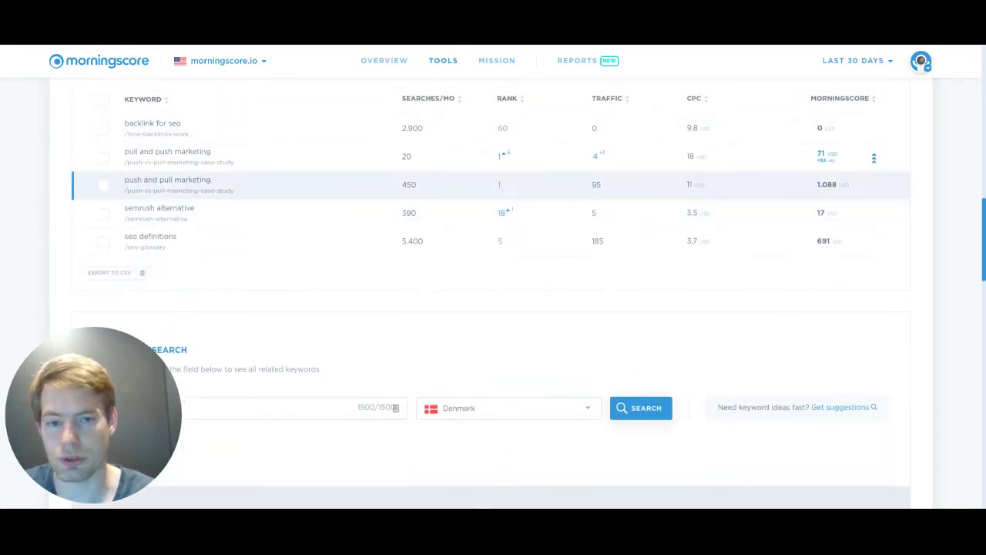
{"action": "scroll", "coordinate": [490, 287], "scroll_direction": "up", "scroll_amount": 2}
{"action": "scroll", "coordinate": [490, 288], "scroll_direction": "up", "scroll_amount": 1}
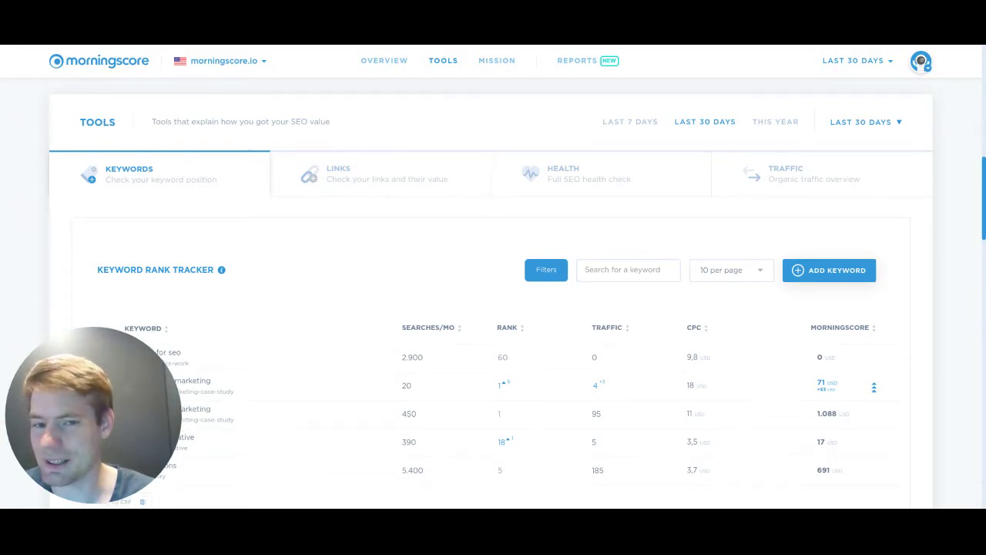
{"action": "scroll", "coordinate": [540, 184], "scroll_direction": "up", "scroll_amount": 2}
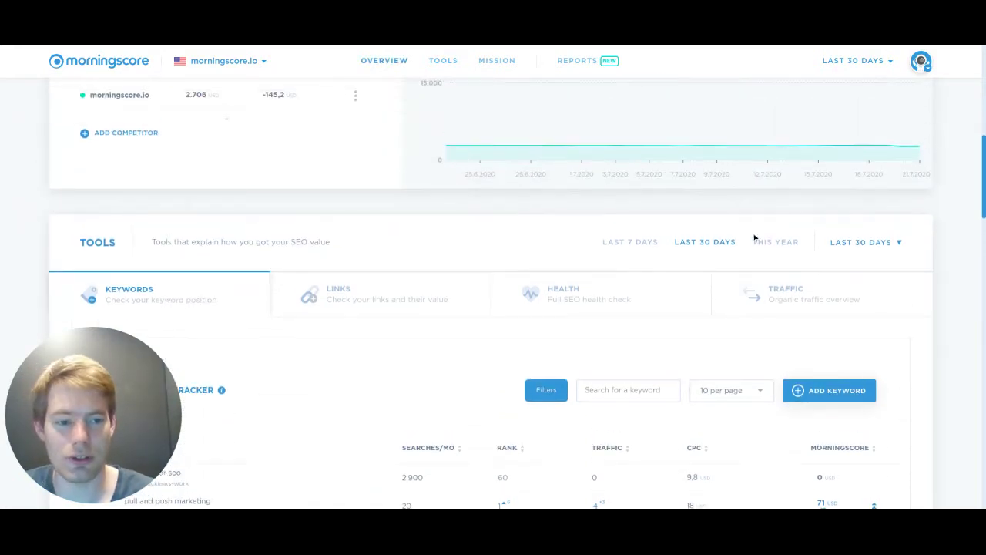
{"action": "left_click", "coordinate": [849, 243]}
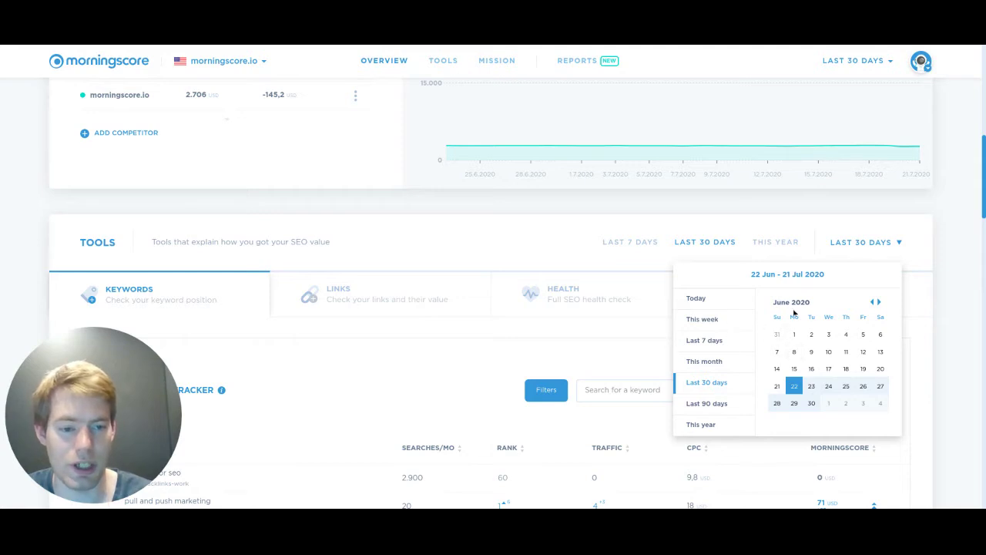
{"action": "left_click", "coordinate": [721, 344]}
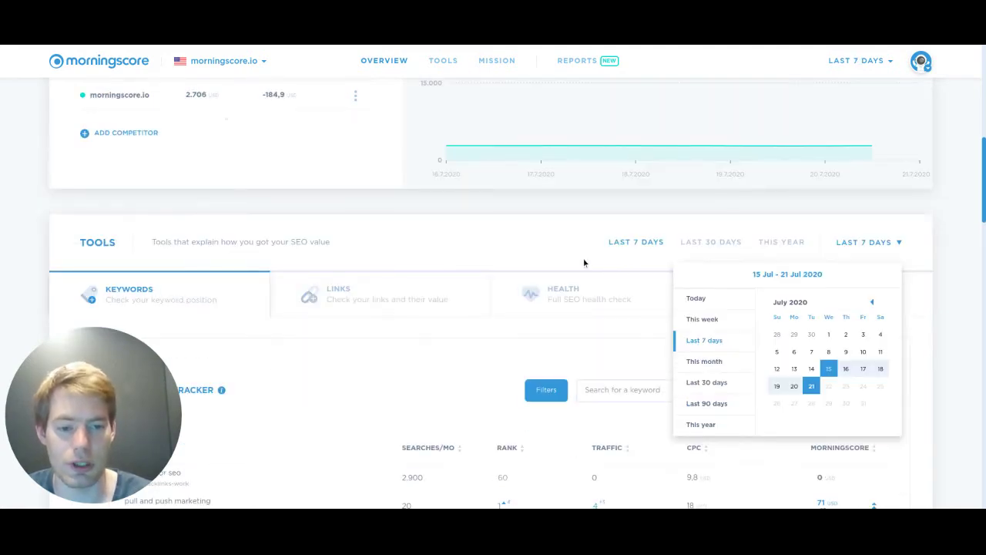
{"action": "left_click", "coordinate": [715, 363]}
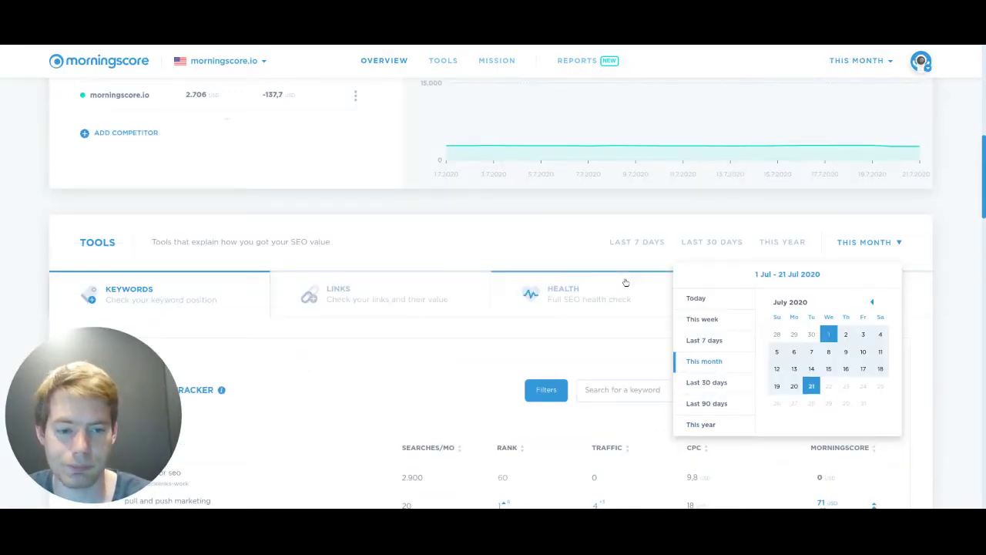
{"action": "left_click", "coordinate": [712, 382]}
{"action": "left_click", "coordinate": [553, 249]}
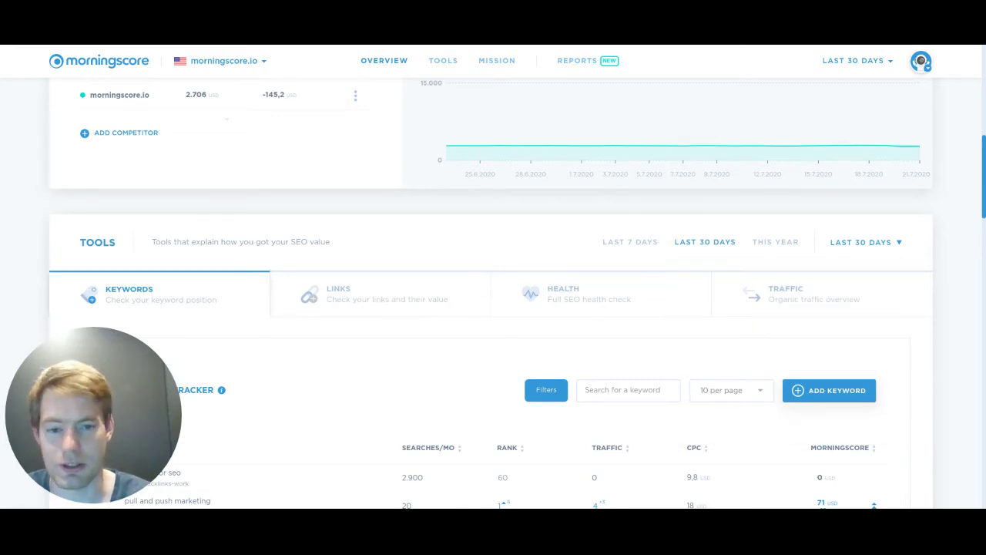
Open the Links tool and review the site's linkscore, the competitors' linkscores and the score chart.
{"action": "scroll", "coordinate": [491, 294], "scroll_direction": "down", "scroll_amount": 1}
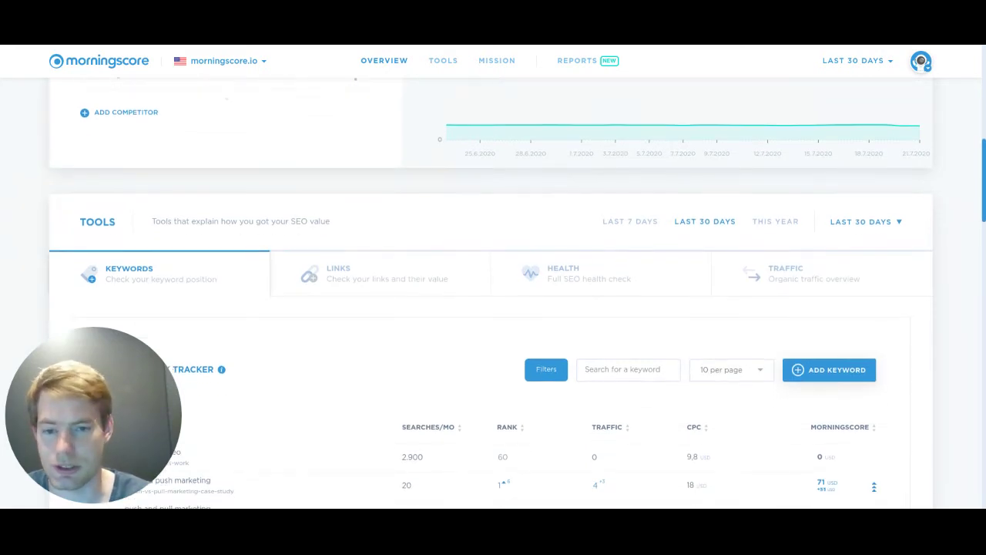
{"action": "left_click", "coordinate": [370, 258]}
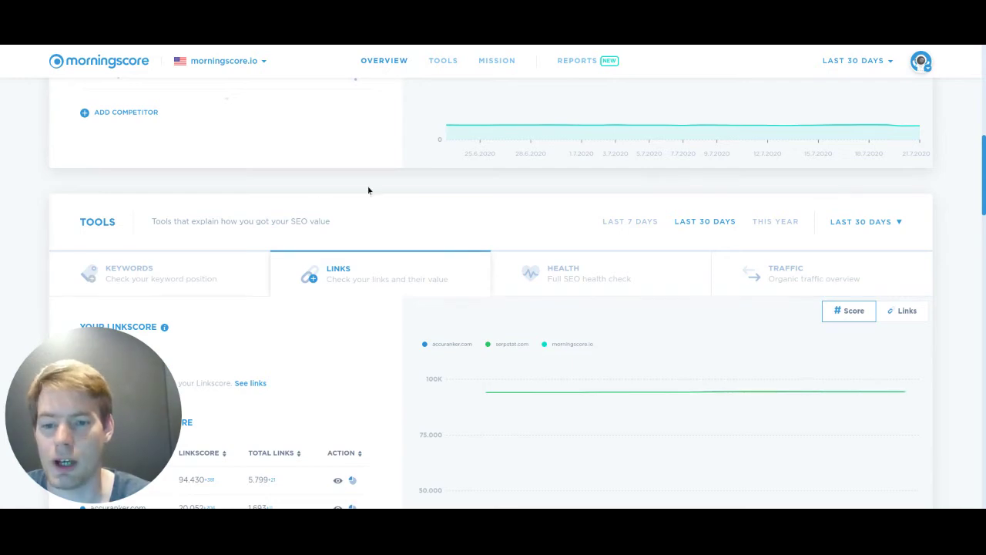
{"action": "scroll", "coordinate": [374, 189], "scroll_direction": "down", "scroll_amount": 1}
{"action": "scroll", "coordinate": [374, 189], "scroll_direction": "down", "scroll_amount": 4}
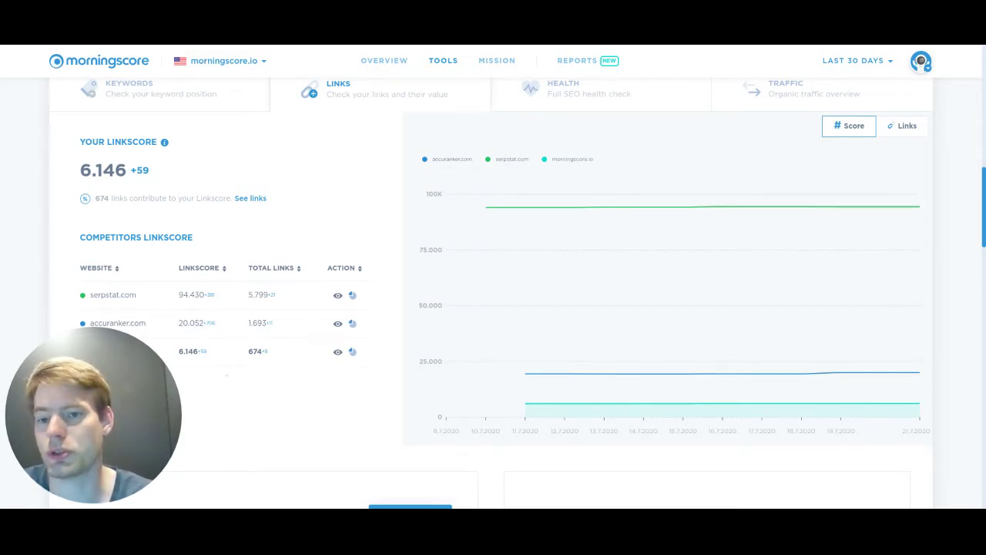
Compare the site's Morningscore overview and value chart with its linkscore in the Links tool.
{"action": "scroll", "coordinate": [494, 294], "scroll_direction": "down", "scroll_amount": 1}
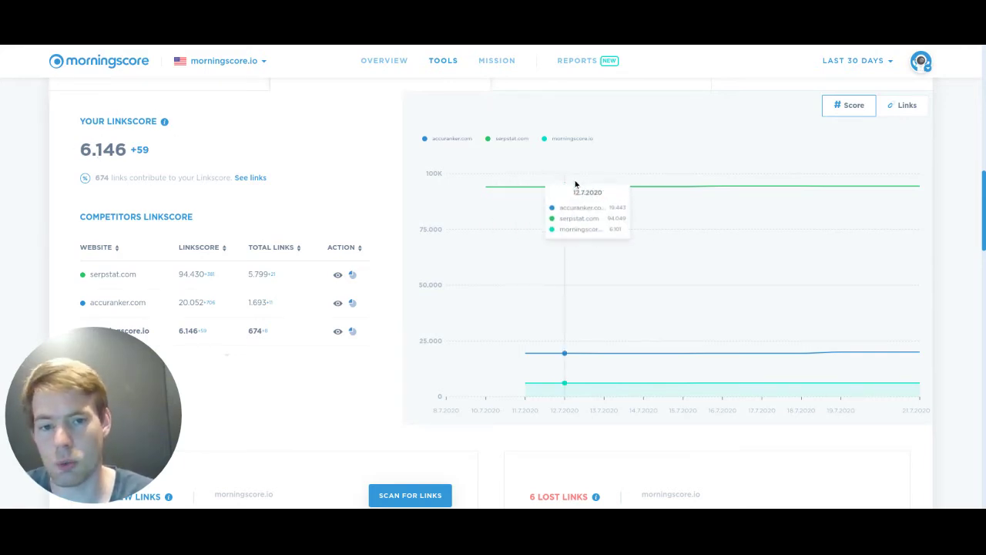
{"action": "scroll", "coordinate": [642, 190], "scroll_direction": "up", "scroll_amount": 3}
{"action": "scroll", "coordinate": [643, 190], "scroll_direction": "up", "scroll_amount": 1}
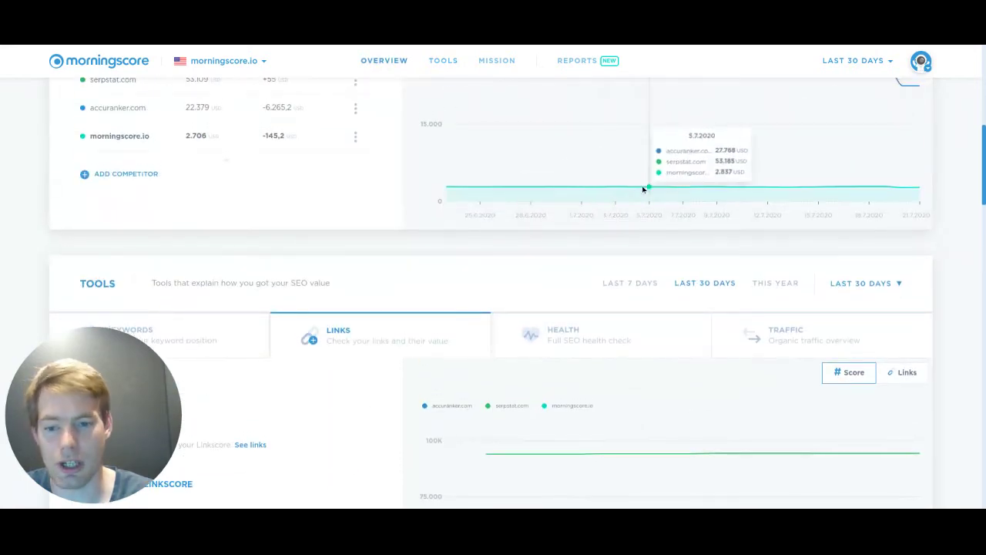
{"action": "scroll", "coordinate": [392, 368], "scroll_direction": "up", "scroll_amount": 1}
{"action": "scroll", "coordinate": [511, 262], "scroll_direction": "up", "scroll_amount": 4}
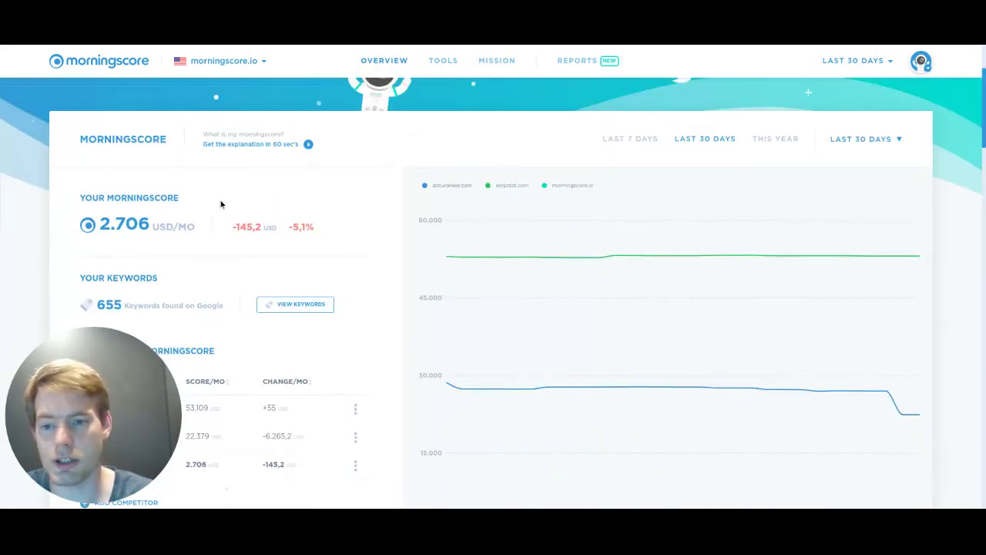
{"action": "mouse_move", "coordinate": [589, 228]}
{"action": "scroll", "coordinate": [589, 228], "scroll_direction": "up", "scroll_amount": 1}
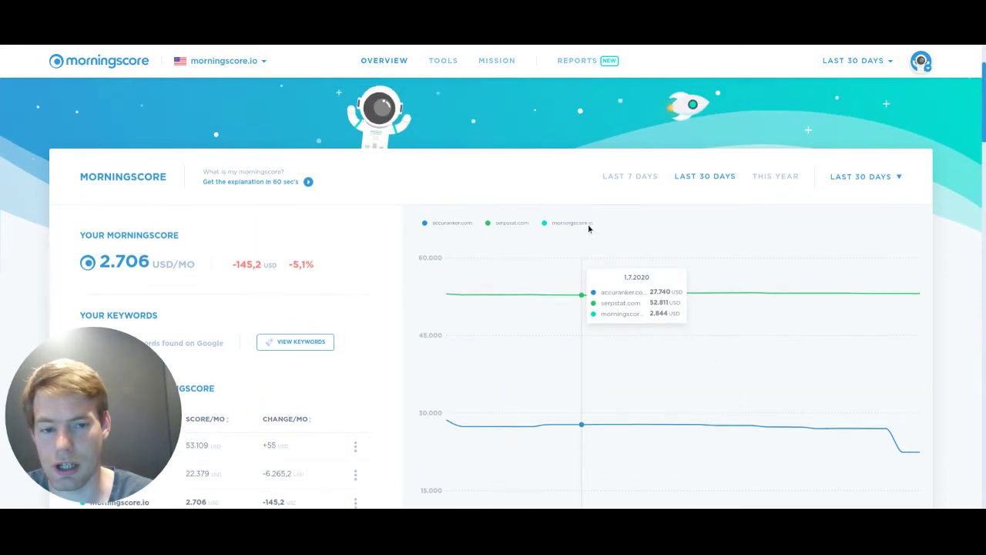
{"action": "scroll", "coordinate": [589, 228], "scroll_direction": "down", "scroll_amount": 2}
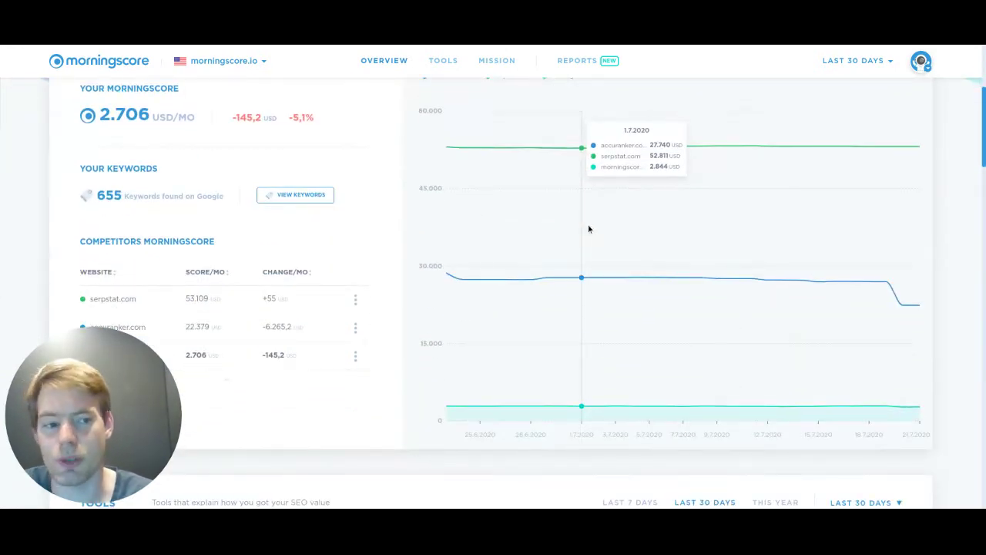
{"action": "scroll", "coordinate": [588, 228], "scroll_direction": "down", "scroll_amount": 5}
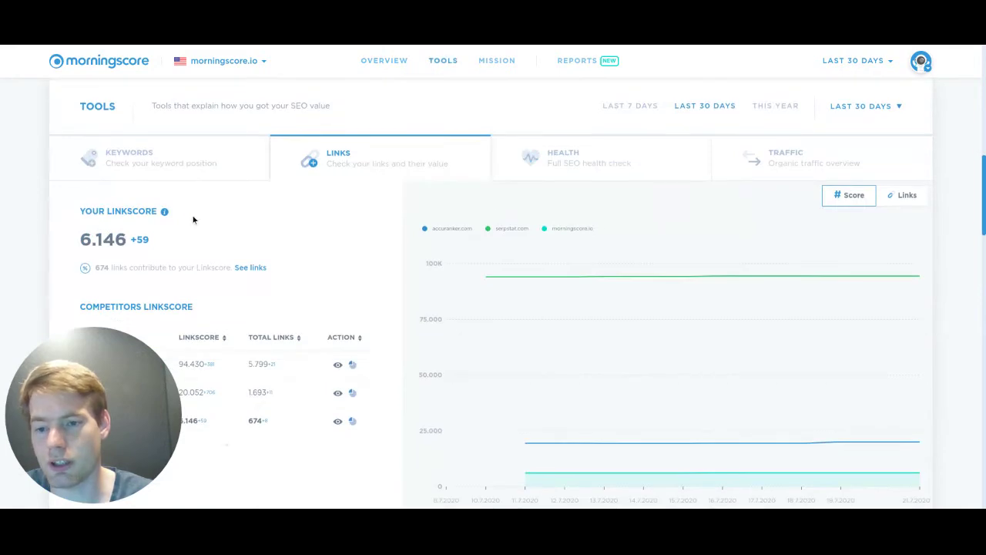
{"action": "scroll", "coordinate": [282, 255], "scroll_direction": "down", "scroll_amount": 1}
{"action": "scroll", "coordinate": [282, 255], "scroll_direction": "up", "scroll_amount": 1}
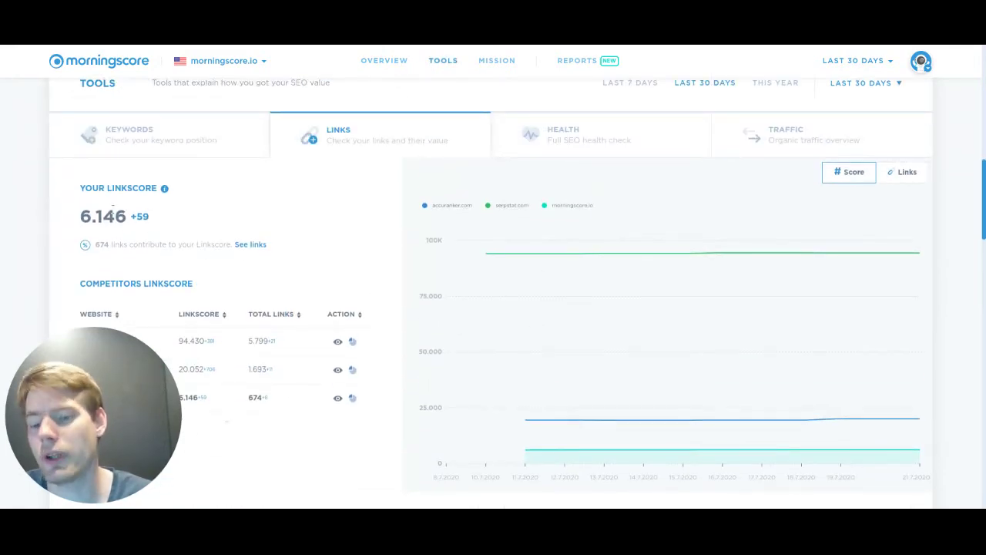
{"action": "scroll", "coordinate": [305, 203], "scroll_direction": "up", "scroll_amount": 4}
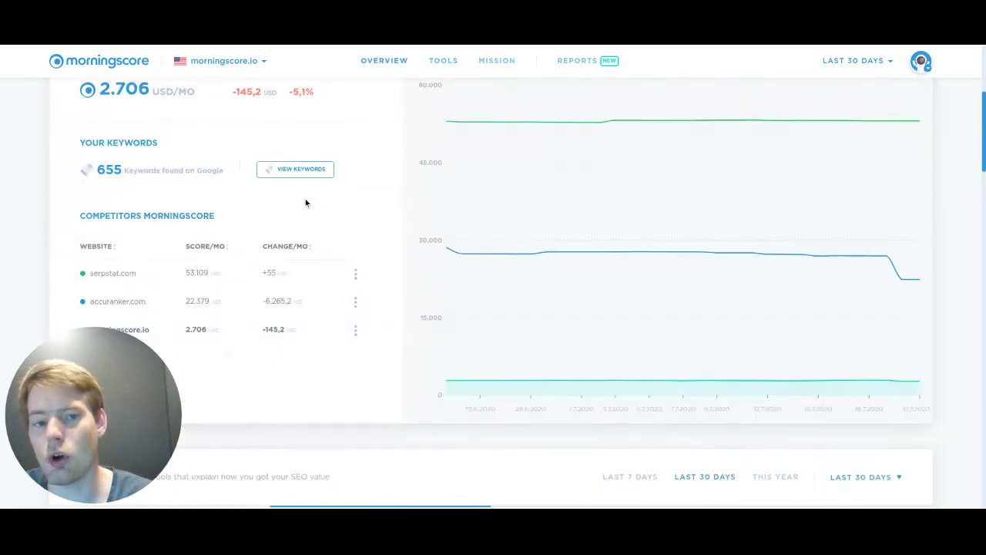
{"action": "scroll", "coordinate": [551, 190], "scroll_direction": "up", "scroll_amount": 1}
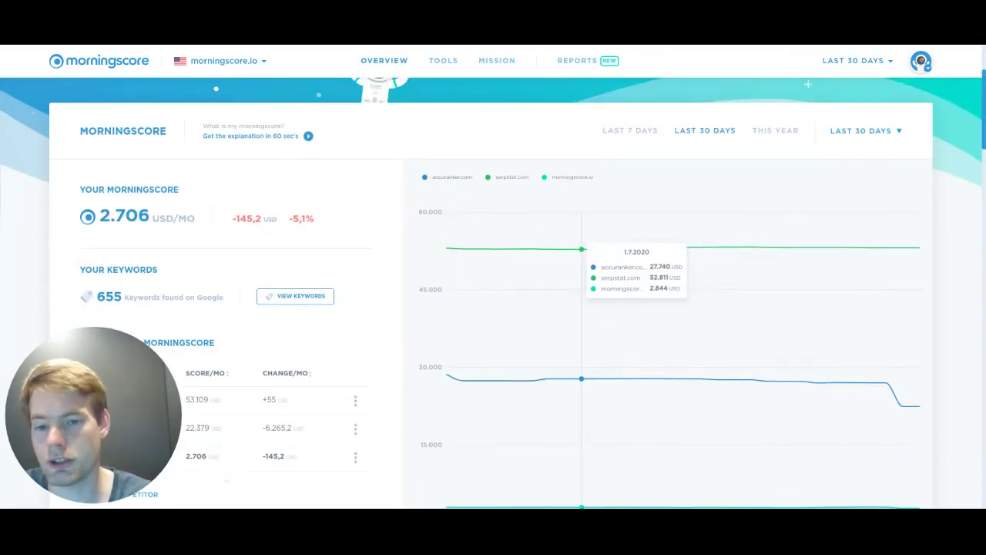
Examine the competitors' linkscores and linkscore chart alongside the Morningscore trend of the tracked websites.
{"action": "scroll", "coordinate": [589, 241], "scroll_direction": "down", "scroll_amount": 9}
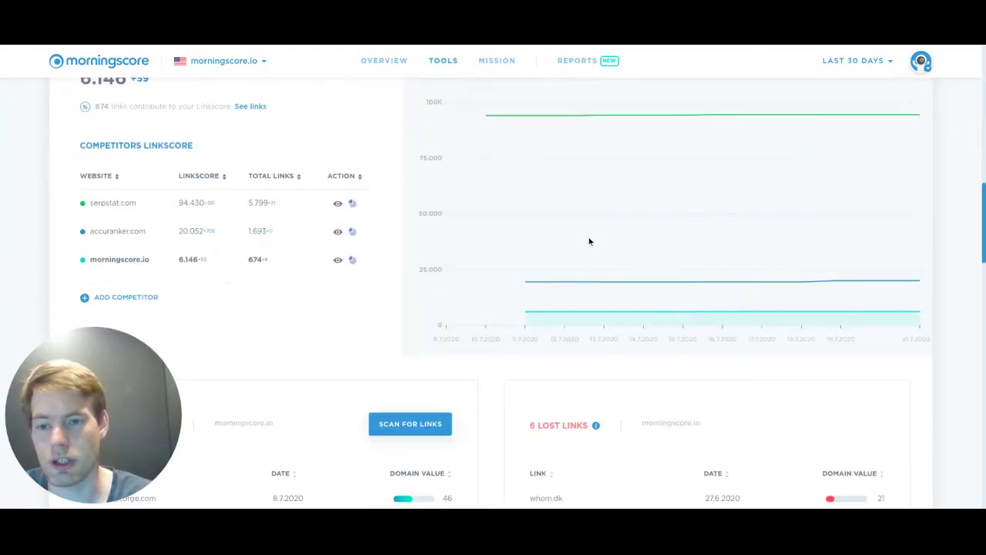
{"action": "scroll", "coordinate": [589, 241], "scroll_direction": "up", "scroll_amount": 2}
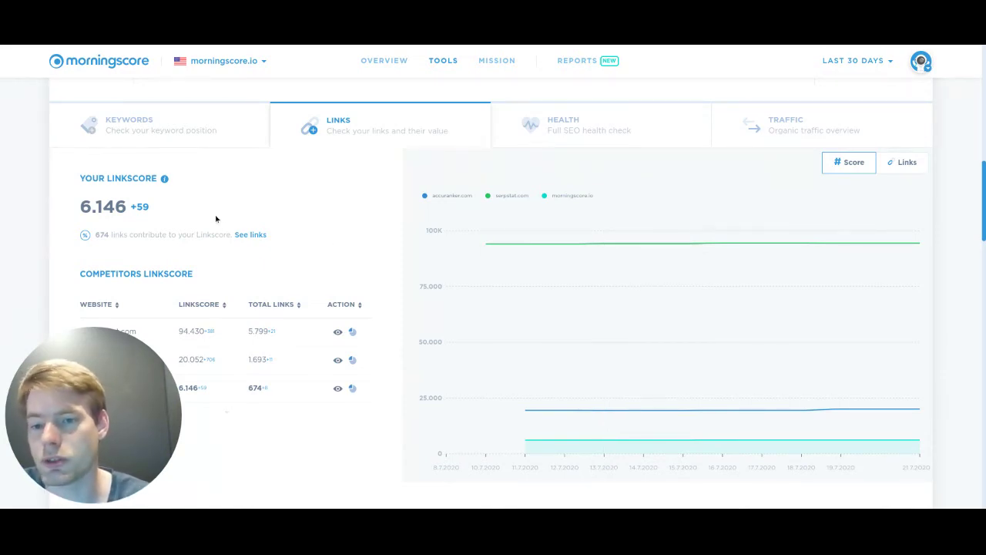
{"action": "scroll", "coordinate": [188, 200], "scroll_direction": "down", "scroll_amount": 1}
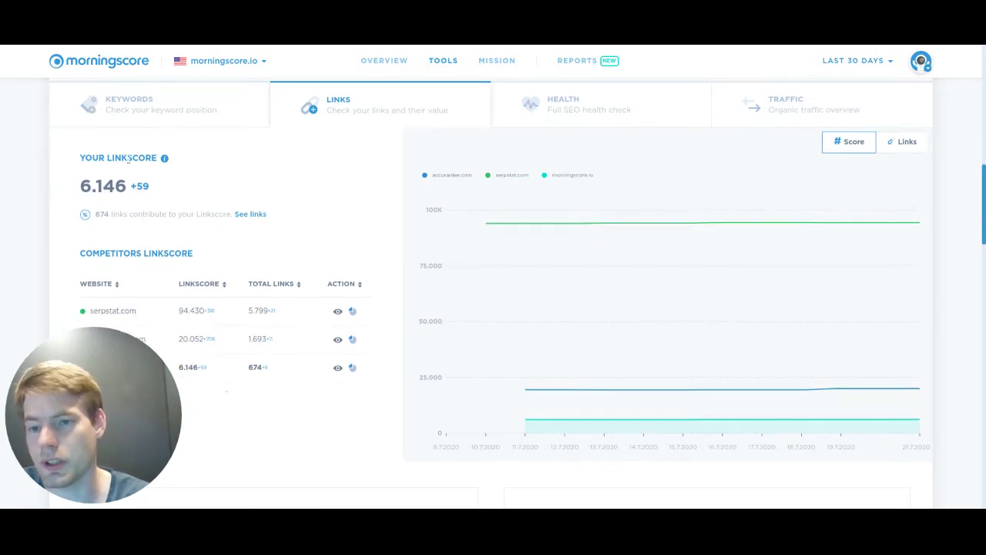
{"action": "scroll", "coordinate": [218, 184], "scroll_direction": "down", "scroll_amount": 3}
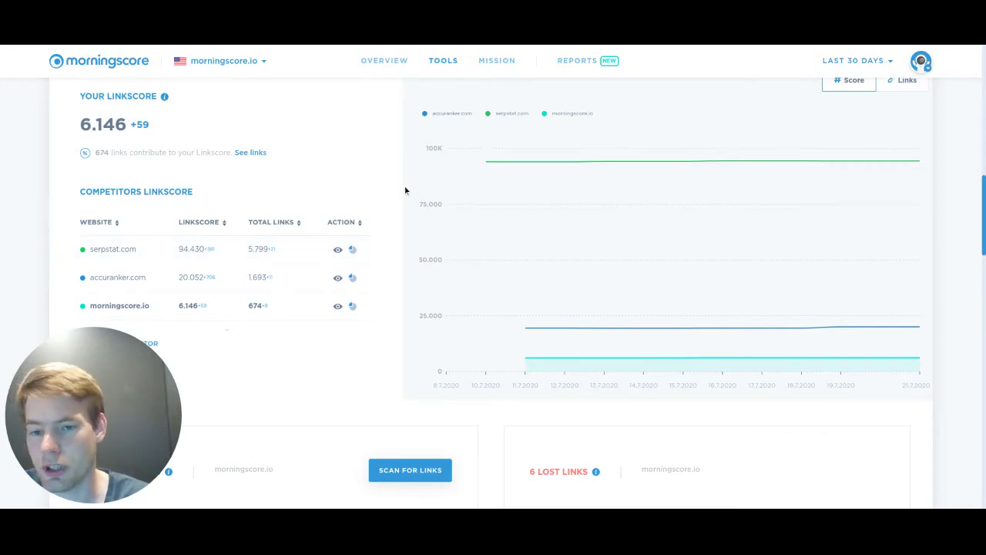
{"action": "scroll", "coordinate": [405, 188], "scroll_direction": "up", "scroll_amount": 10}
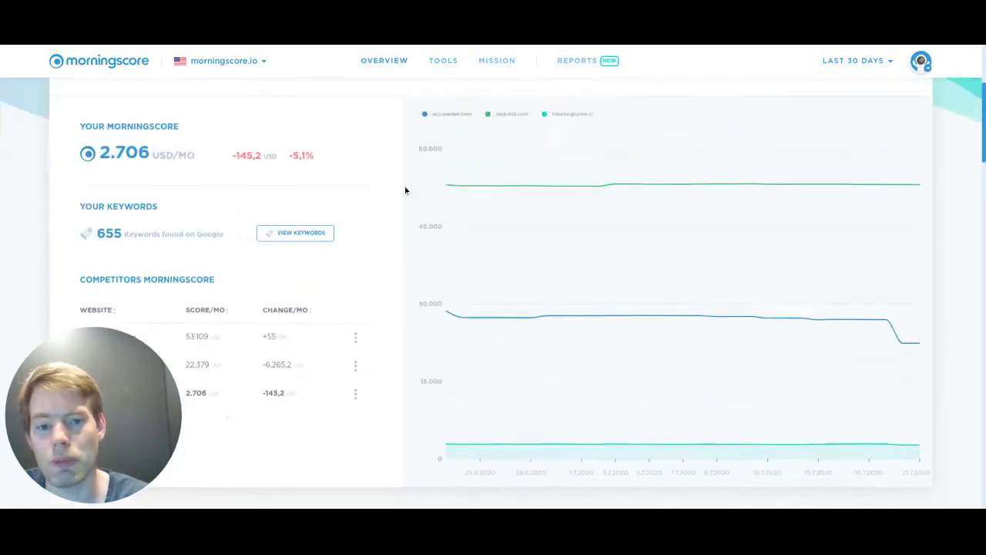
{"action": "mouse_move", "coordinate": [616, 259]}
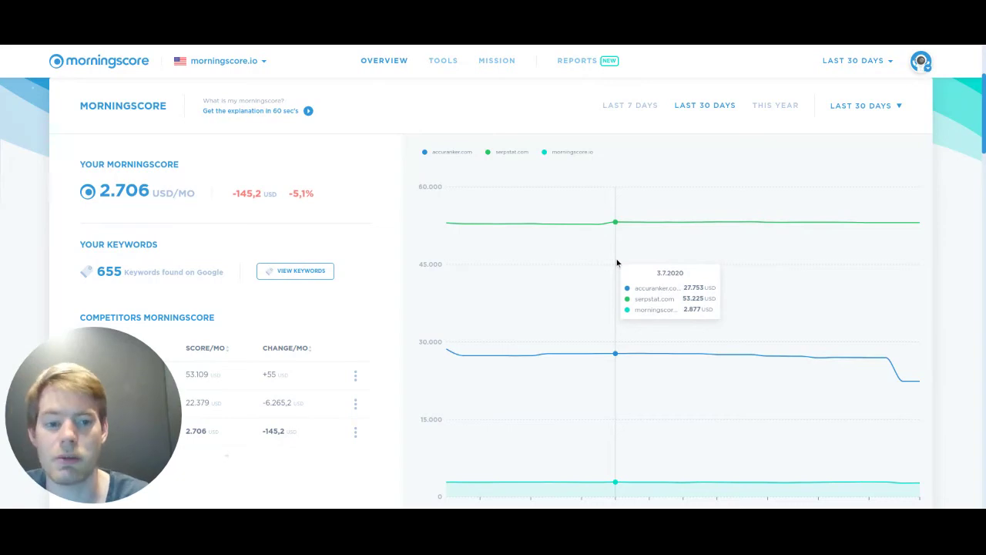
{"action": "scroll", "coordinate": [617, 263], "scroll_direction": "down", "scroll_amount": 5}
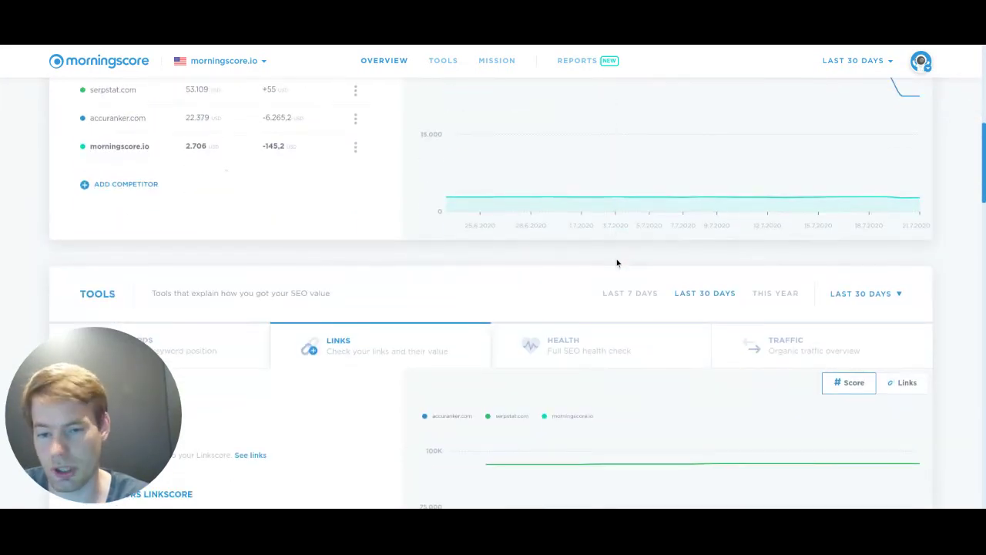
{"action": "scroll", "coordinate": [616, 262], "scroll_direction": "down", "scroll_amount": 3}
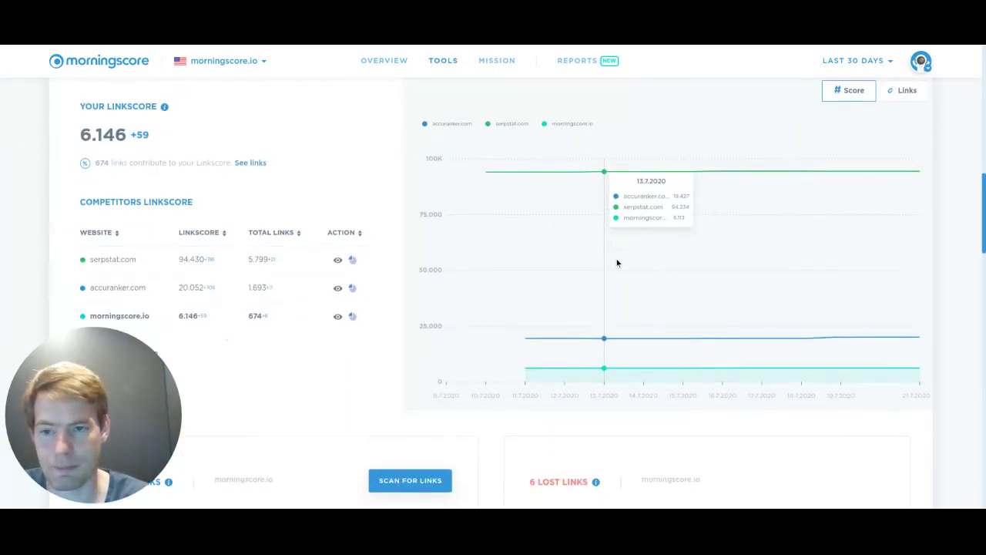
{"action": "scroll", "coordinate": [358, 156], "scroll_direction": "up", "scroll_amount": 1}
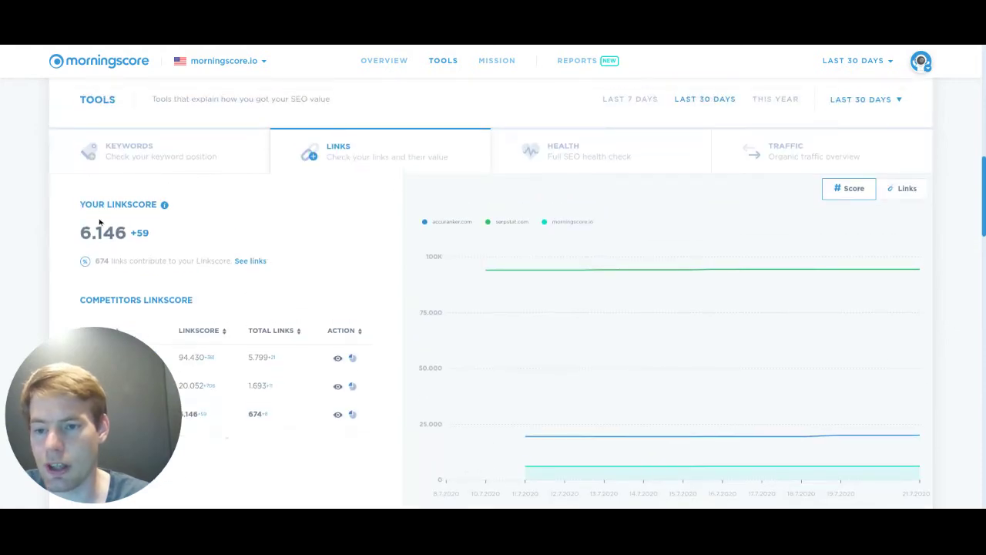
Open the linkscore guide, read the "What is Linkscore?" section with its score levels, and close the guide.
{"action": "scroll", "coordinate": [227, 227], "scroll_direction": "down", "scroll_amount": 1}
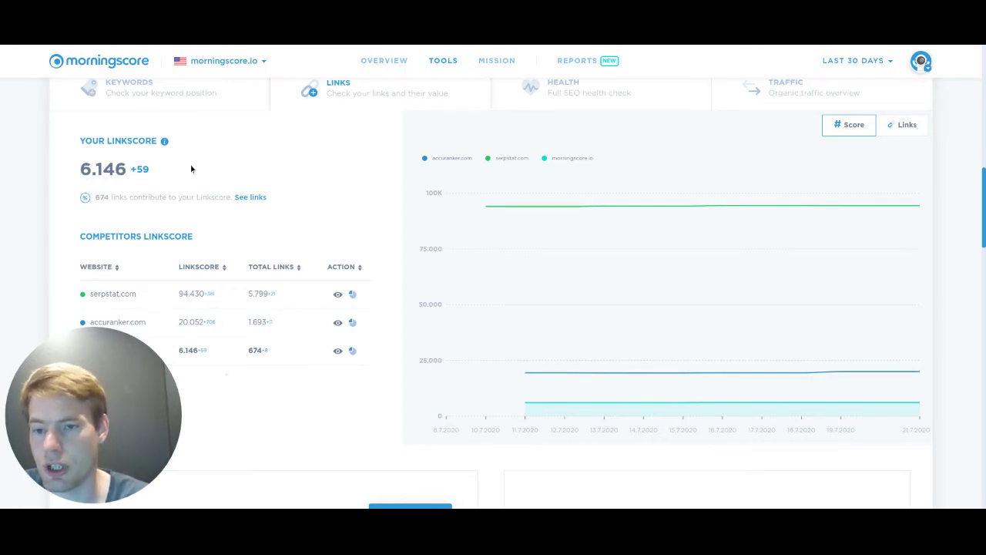
{"action": "left_click", "coordinate": [164, 142]}
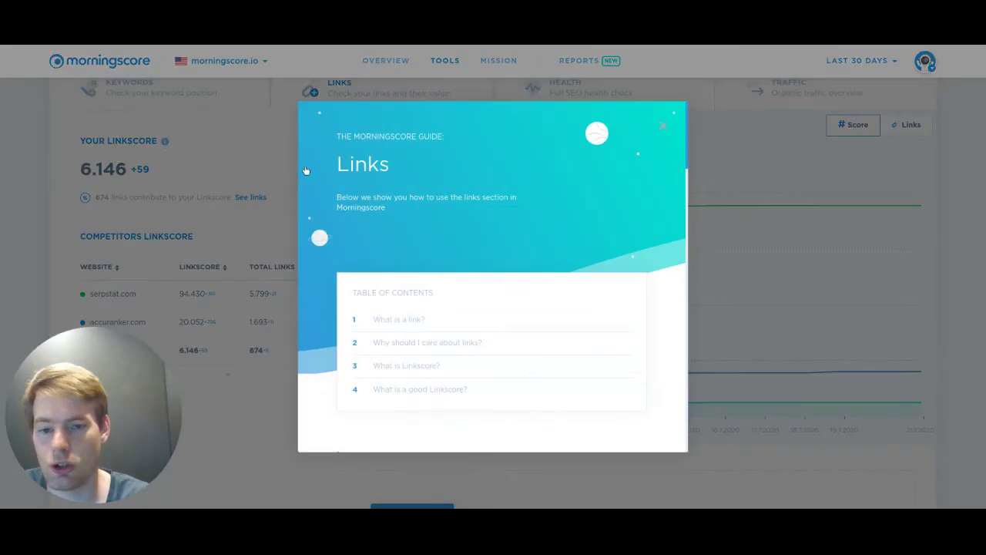
{"action": "left_click", "coordinate": [399, 370]}
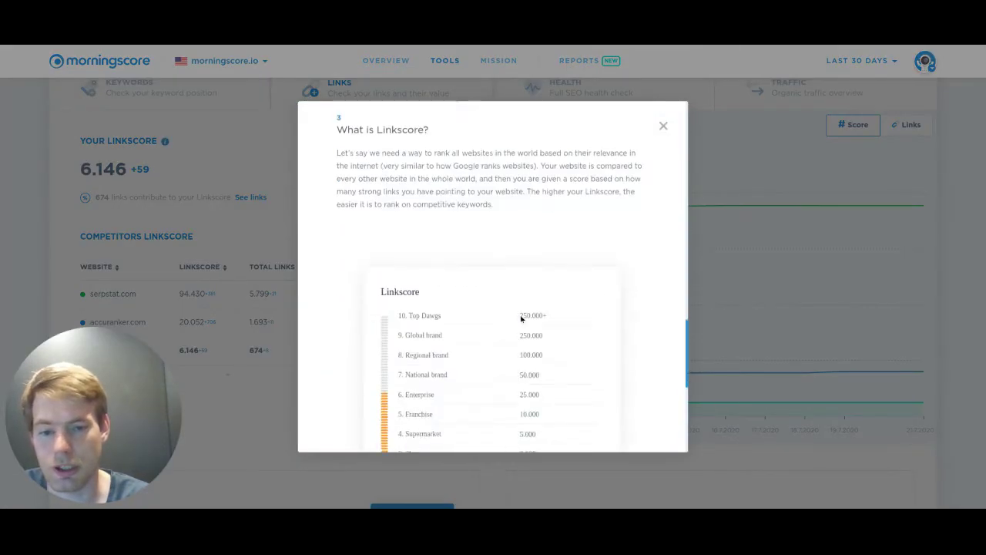
{"action": "scroll", "coordinate": [521, 319], "scroll_direction": "down", "scroll_amount": 2}
{"action": "scroll", "coordinate": [550, 280], "scroll_direction": "up", "scroll_amount": 1}
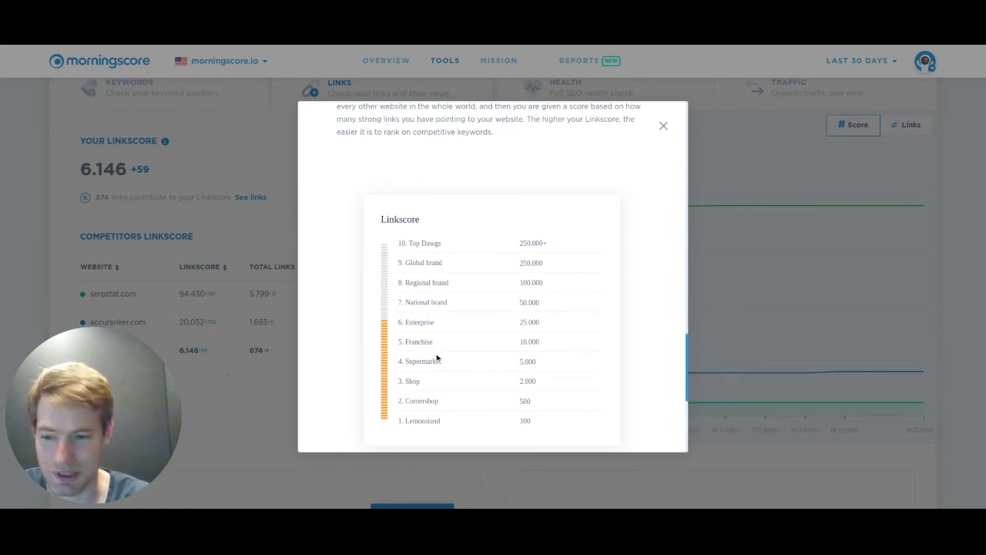
{"action": "left_click", "coordinate": [228, 202]}
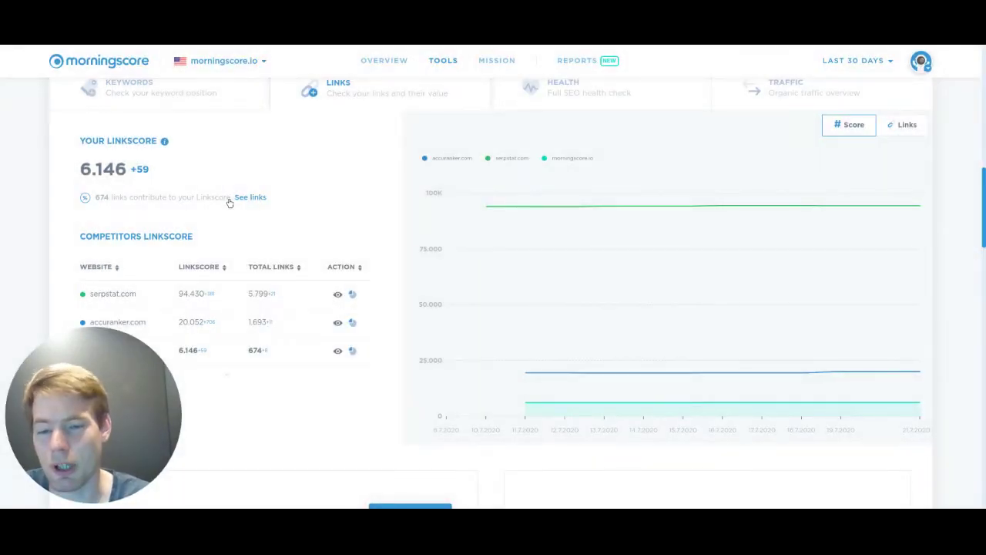
Review the site's new and lost links, the full link list and the current missions.
{"action": "scroll", "coordinate": [372, 174], "scroll_direction": "up", "scroll_amount": 1}
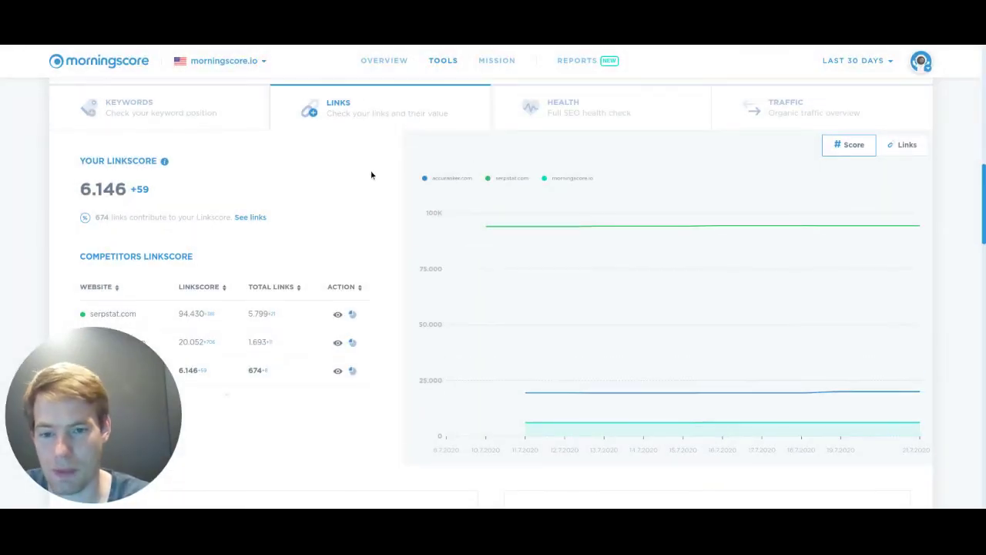
{"action": "scroll", "coordinate": [371, 175], "scroll_direction": "down", "scroll_amount": 8}
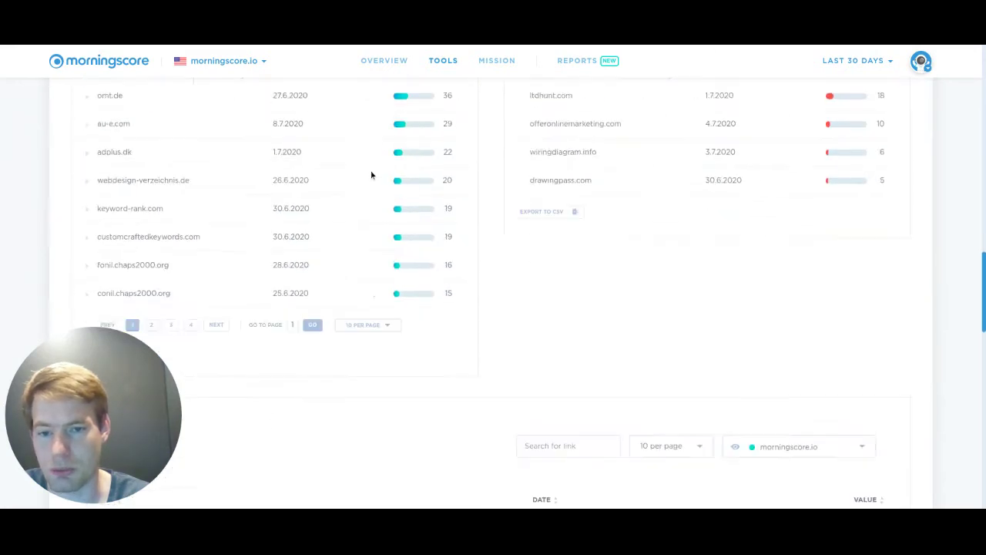
{"action": "scroll", "coordinate": [371, 175], "scroll_direction": "down", "scroll_amount": 10}
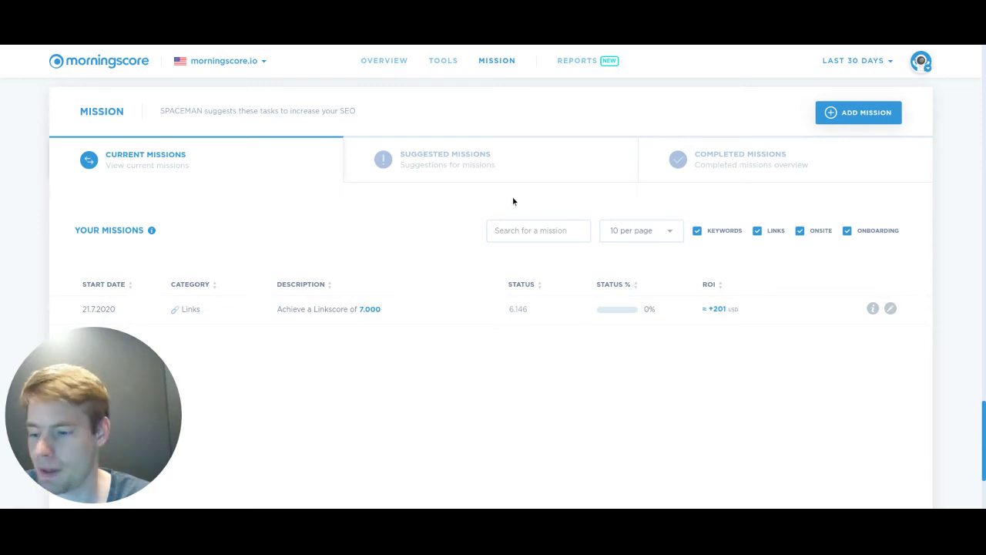
Open the Health tool and view the Landing Pages list of the onsite health check.
{"action": "scroll", "coordinate": [513, 201], "scroll_direction": "up", "scroll_amount": 15}
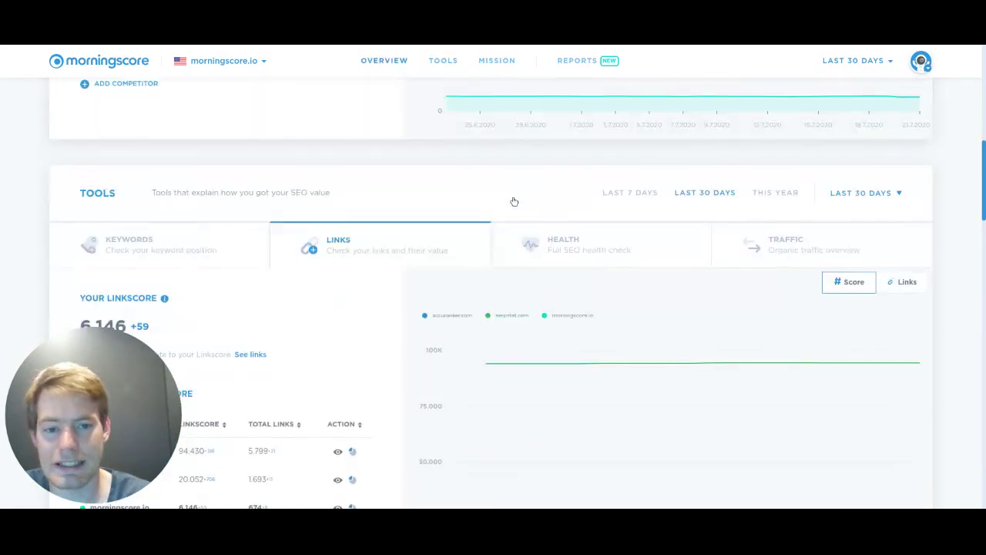
{"action": "left_click", "coordinate": [543, 226]}
{"action": "scroll", "coordinate": [535, 255], "scroll_direction": "down", "scroll_amount": 2}
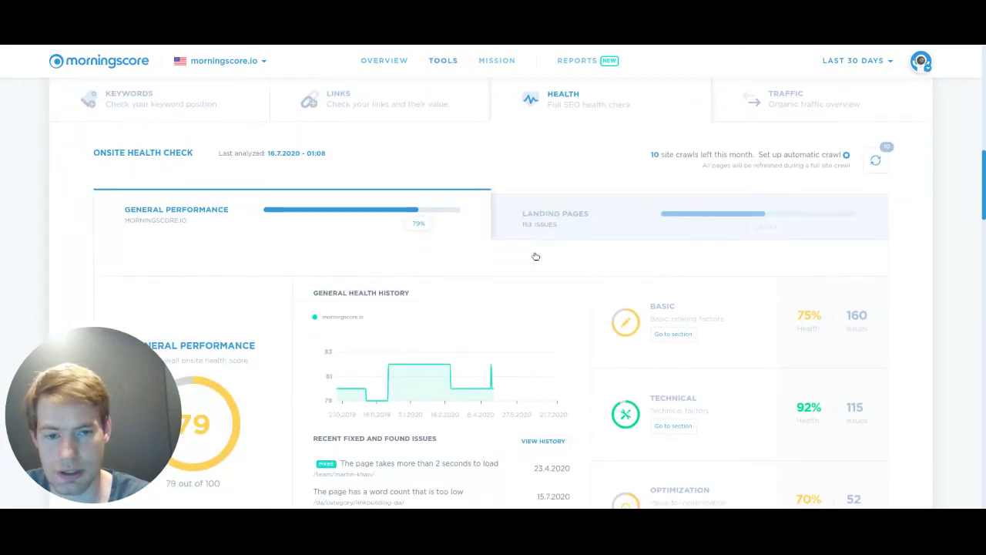
{"action": "left_click", "coordinate": [575, 231]}
{"action": "scroll", "coordinate": [569, 268], "scroll_direction": "down", "scroll_amount": 2}
{"action": "scroll", "coordinate": [568, 267], "scroll_direction": "down", "scroll_amount": 2}
{"action": "scroll", "coordinate": [567, 266], "scroll_direction": "up", "scroll_amount": 2}
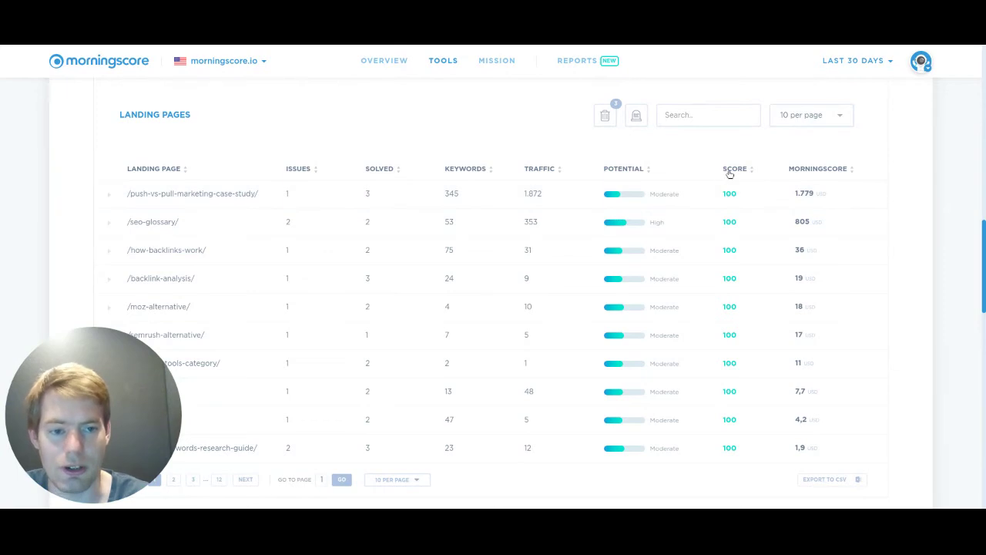
Go to page 3 of the landing pages table and review the page scores.
{"action": "scroll", "coordinate": [447, 300], "scroll_direction": "down", "scroll_amount": 1}
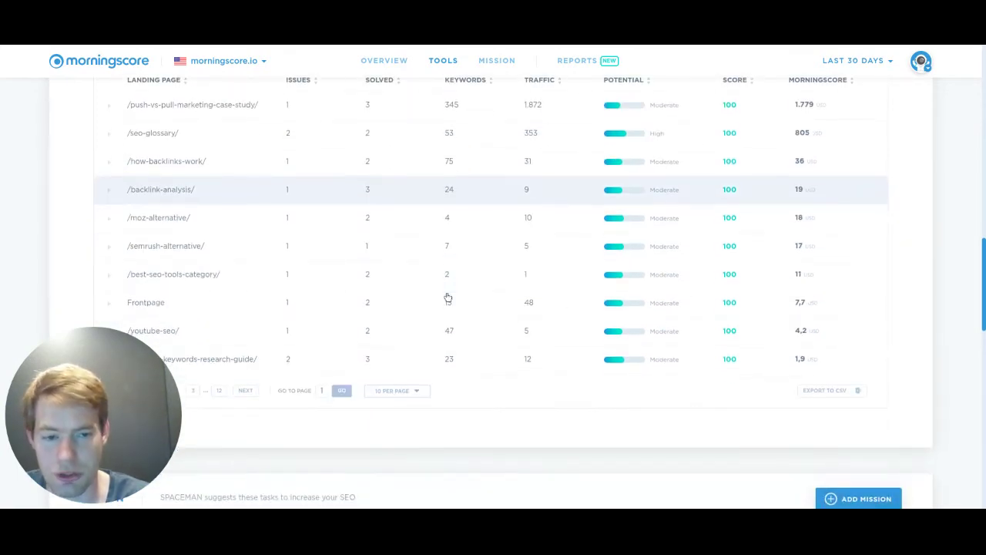
{"action": "left_click", "coordinate": [193, 391]}
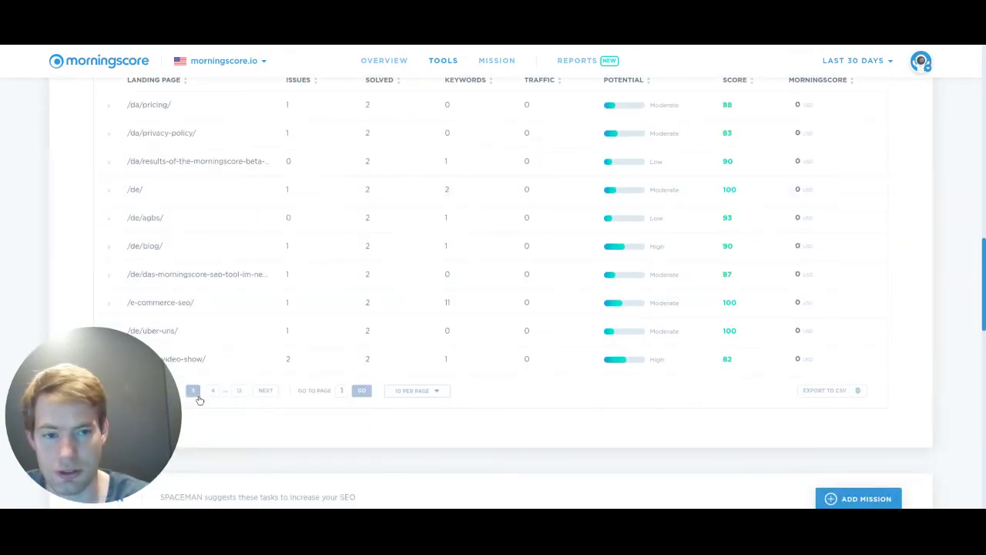
{"action": "scroll", "coordinate": [746, 325], "scroll_direction": "up", "scroll_amount": 1}
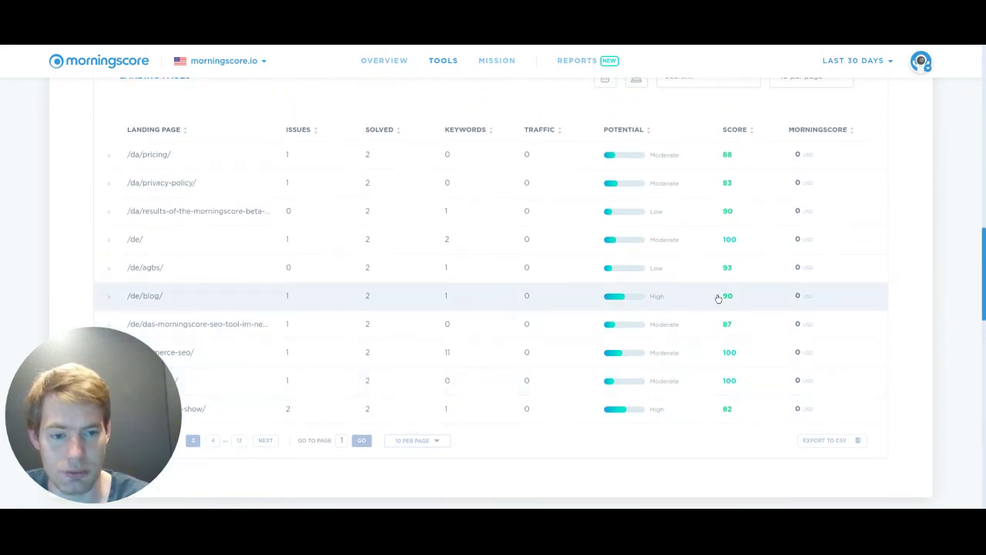
Expand the /de/das-morningscore-seo-tool-im-netzsieger-test/ landing page and inspect its issues and page score details.
{"action": "left_click", "coordinate": [728, 325]}
{"action": "scroll", "coordinate": [439, 304], "scroll_direction": "down", "scroll_amount": 1}
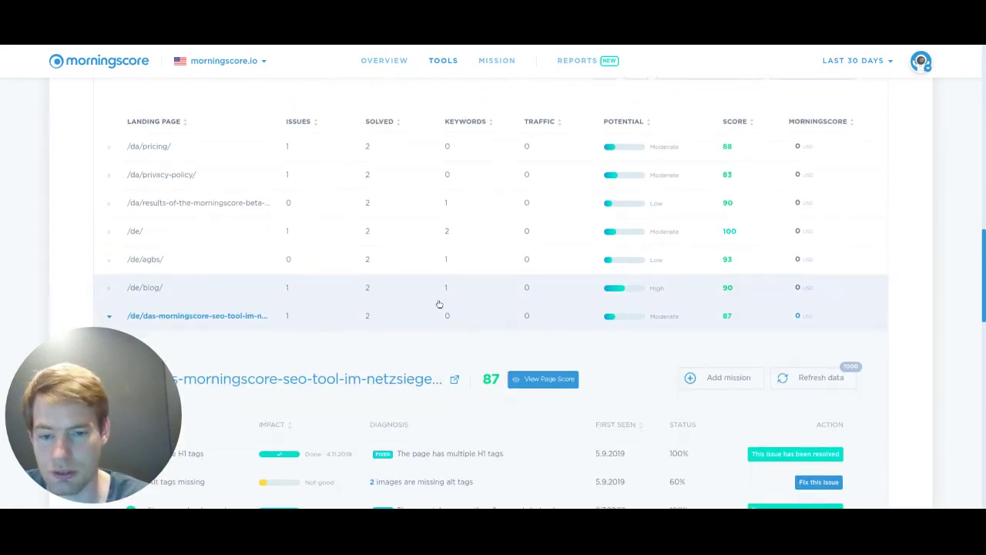
{"action": "scroll", "coordinate": [438, 303], "scroll_direction": "up", "scroll_amount": 1}
{"action": "scroll", "coordinate": [439, 304], "scroll_direction": "down", "scroll_amount": 2}
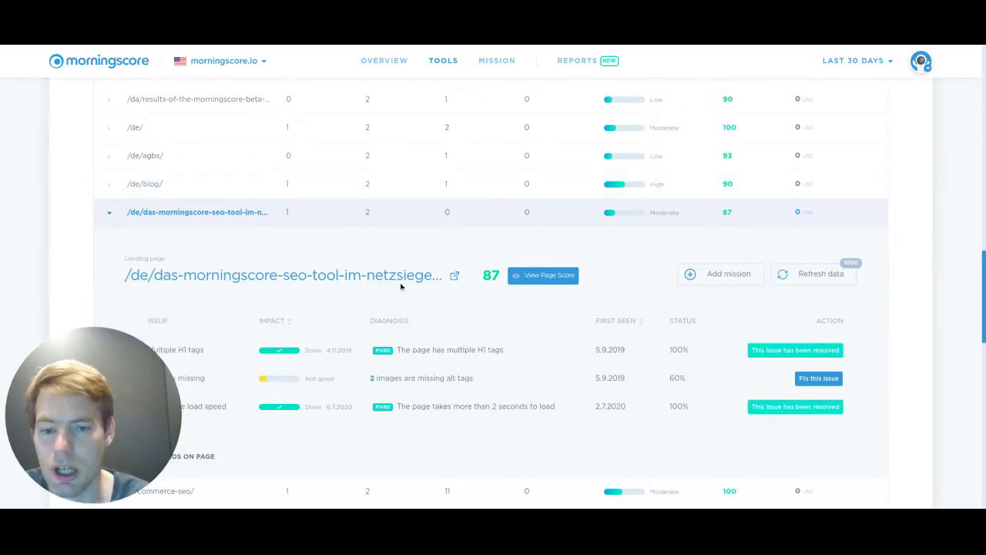
{"action": "mouse_move", "coordinate": [496, 277]}
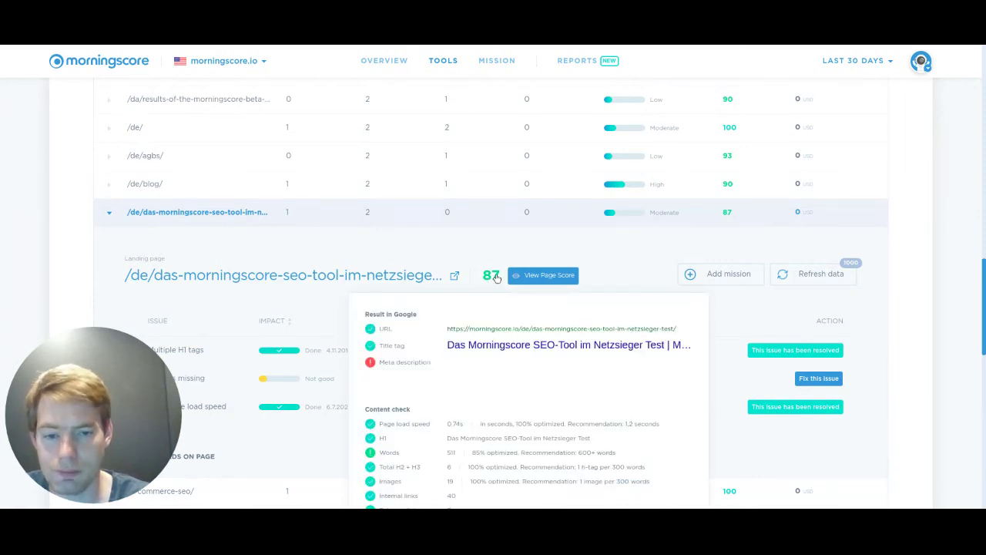
Sort the landing pages by score in both directions, ending with the highest scores first, and review the pages at each end.
{"action": "scroll", "coordinate": [498, 329], "scroll_direction": "down", "scroll_amount": 1}
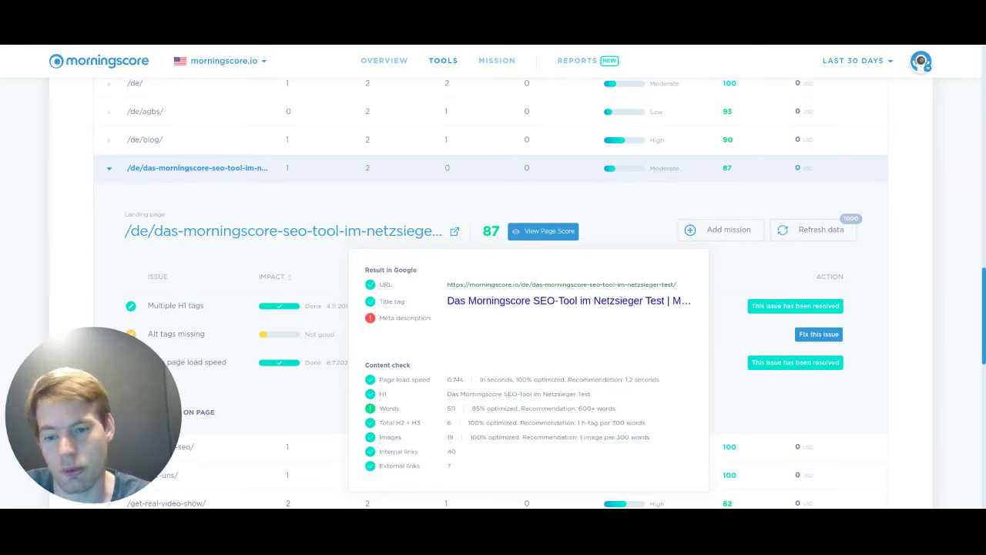
{"action": "scroll", "coordinate": [821, 140], "scroll_direction": "up", "scroll_amount": 3}
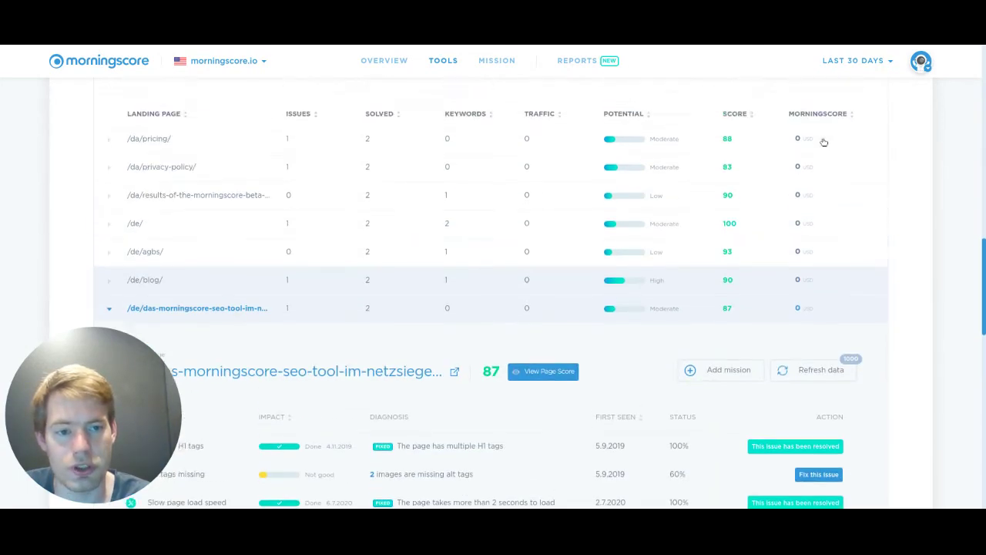
{"action": "left_click", "coordinate": [741, 223]}
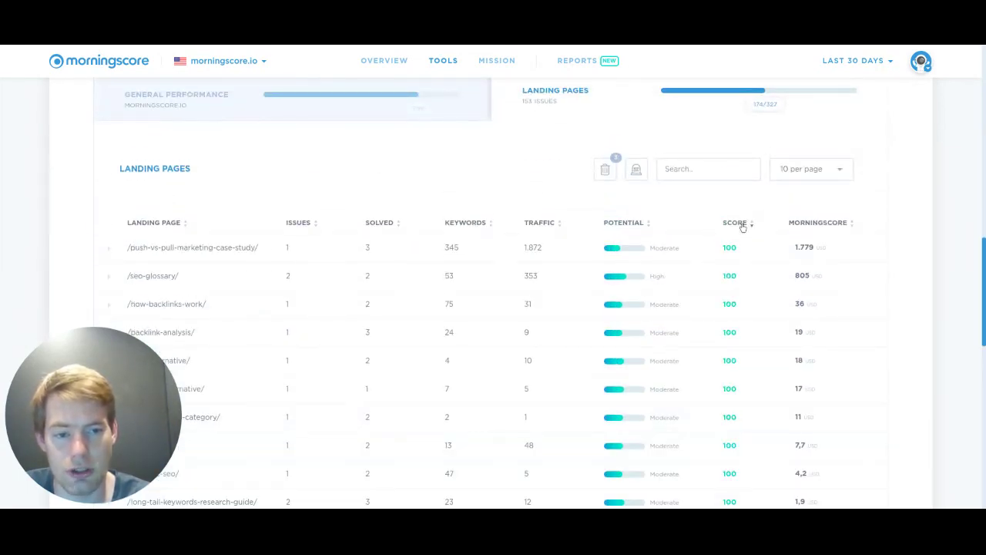
{"action": "scroll", "coordinate": [740, 243], "scroll_direction": "down", "scroll_amount": 2}
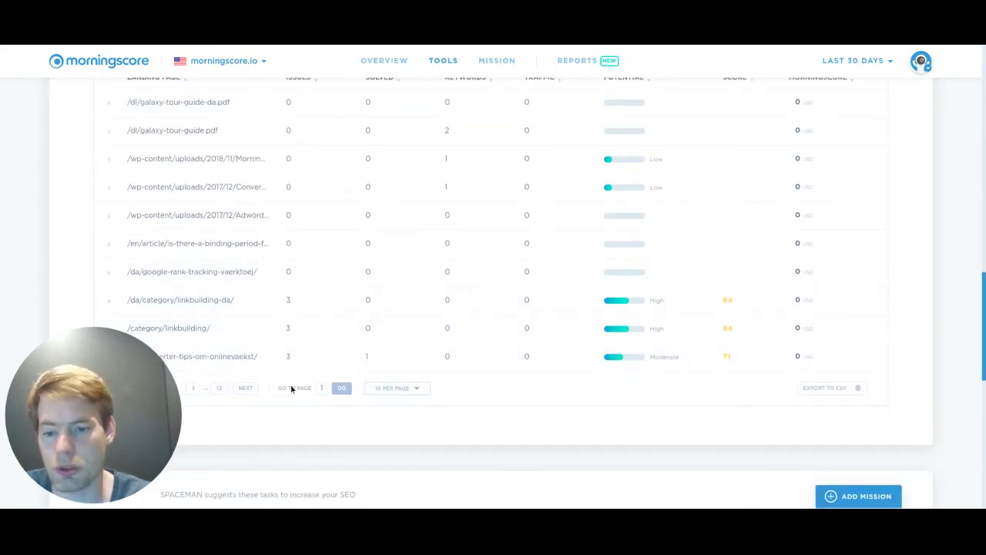
{"action": "scroll", "coordinate": [706, 255], "scroll_direction": "up", "scroll_amount": 2}
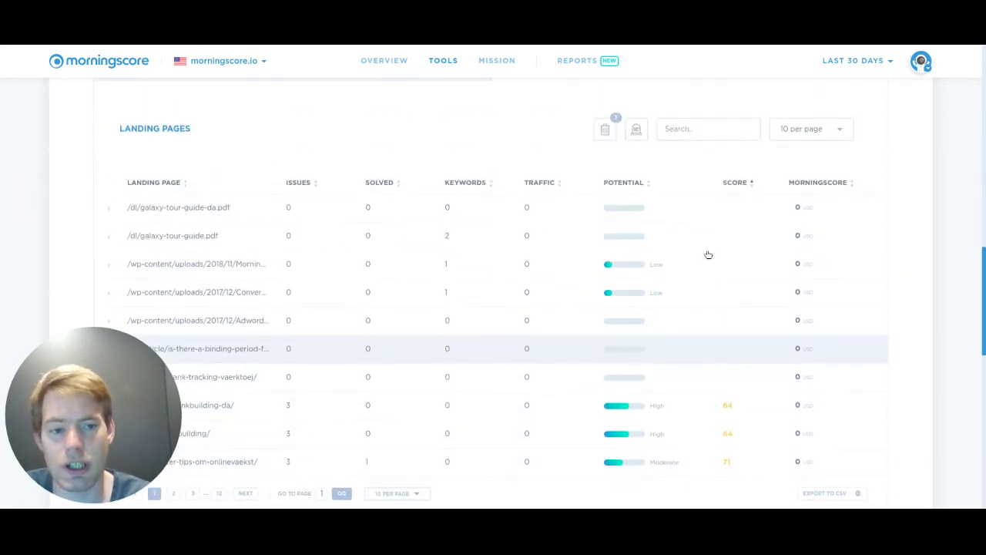
{"action": "left_click", "coordinate": [742, 189]}
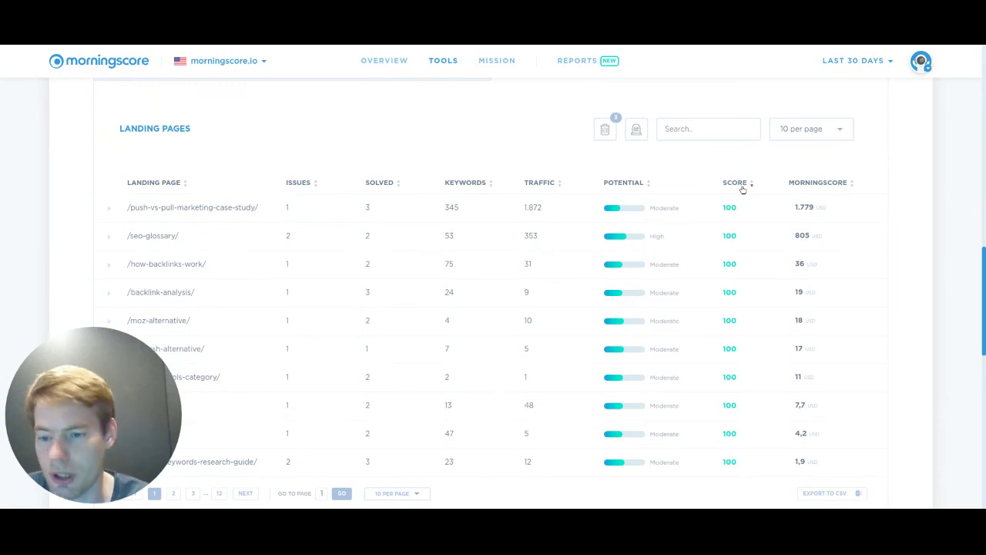
Open the General Performance view of the onsite health check and review the overall score and the Basic and Technical issue lists.
{"action": "scroll", "coordinate": [742, 189], "scroll_direction": "up", "scroll_amount": 2}
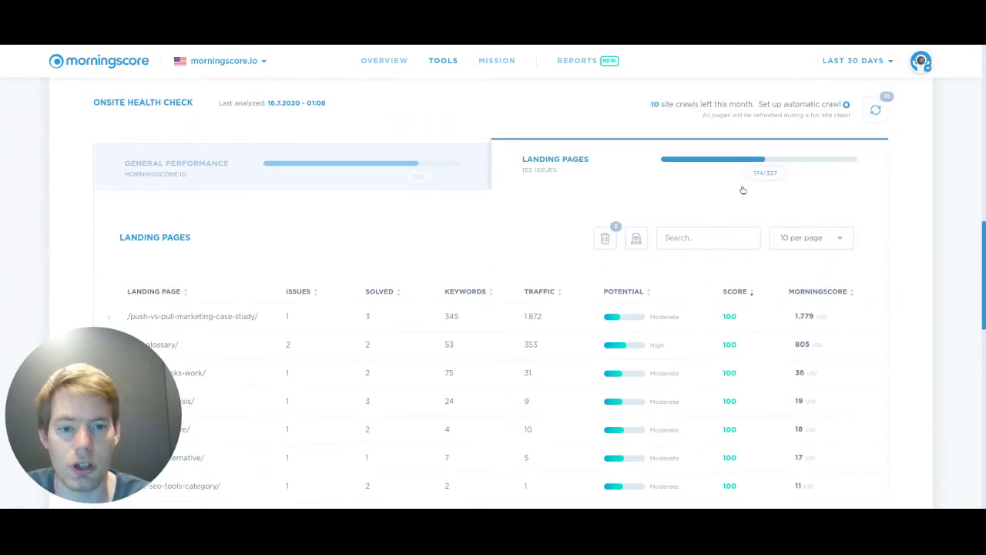
{"action": "left_click", "coordinate": [222, 167]}
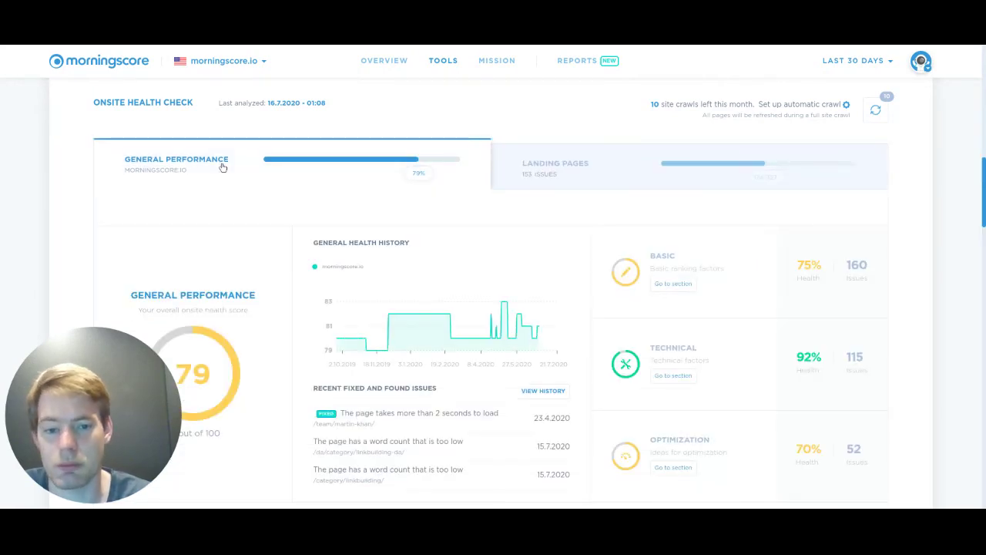
{"action": "scroll", "coordinate": [232, 200], "scroll_direction": "down", "scroll_amount": 3}
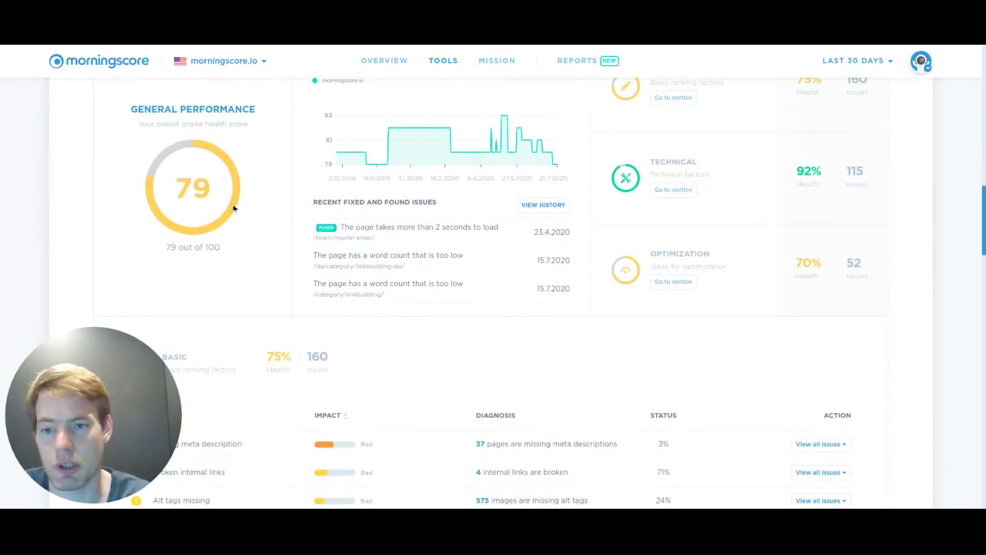
{"action": "scroll", "coordinate": [234, 208], "scroll_direction": "down", "scroll_amount": 3}
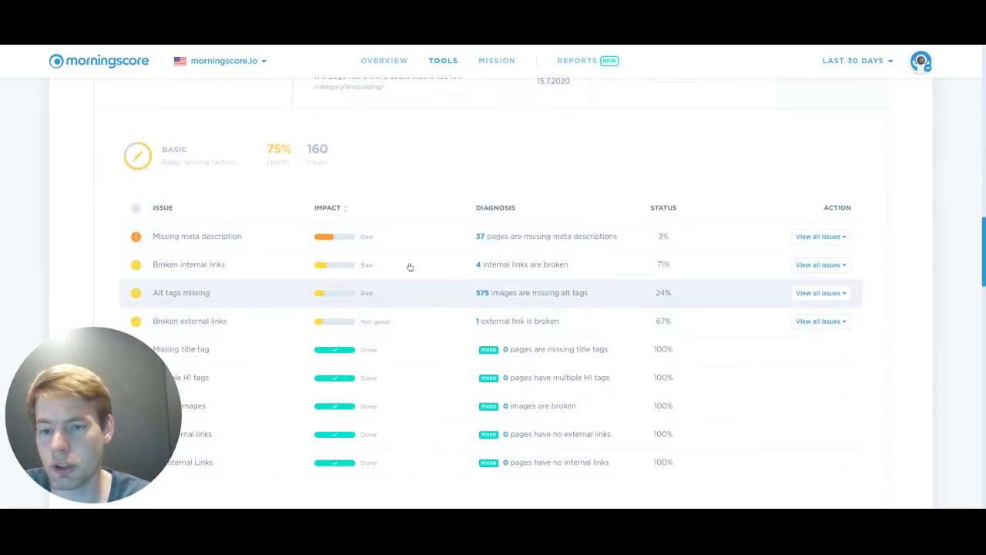
{"action": "scroll", "coordinate": [285, 260], "scroll_direction": "down", "scroll_amount": 5}
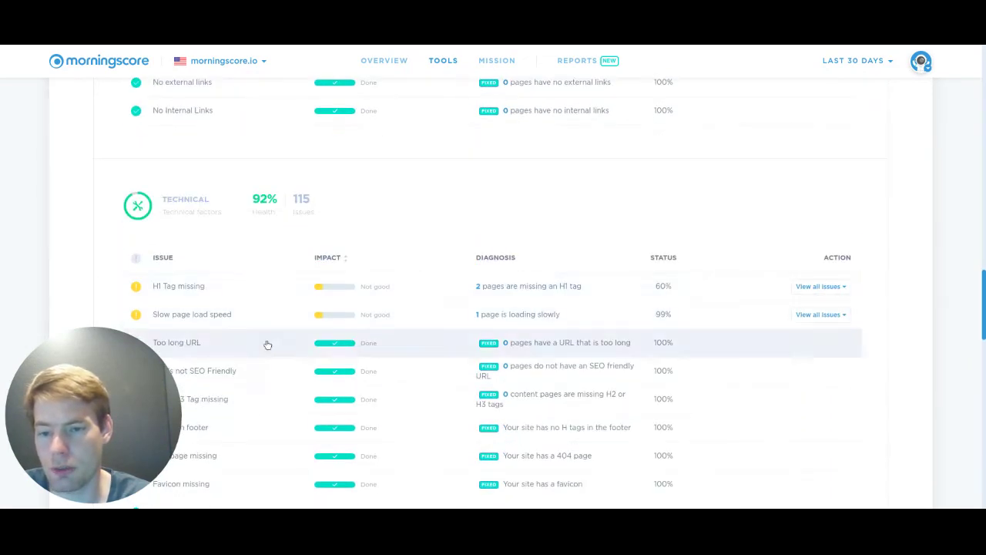
{"action": "scroll", "coordinate": [326, 253], "scroll_direction": "up", "scroll_amount": 10}
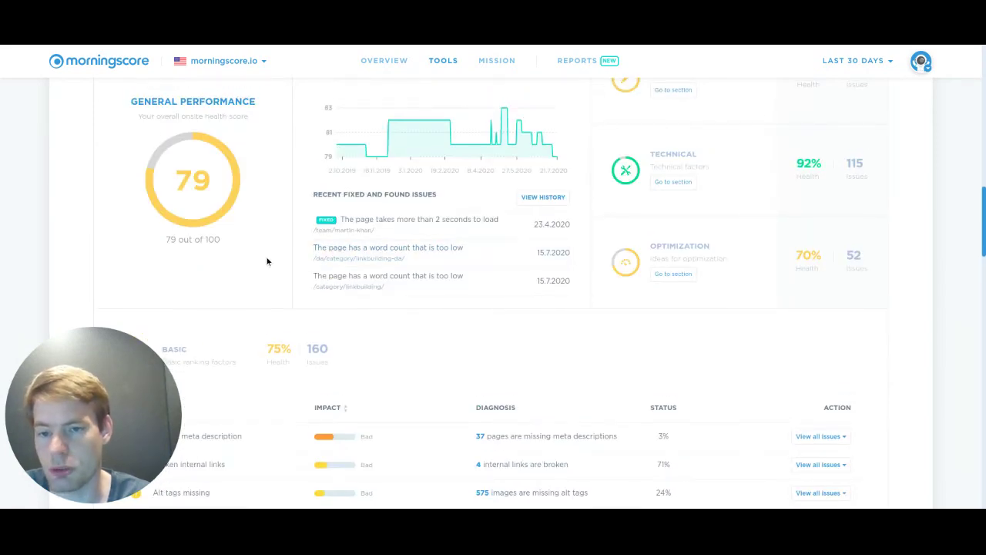
{"action": "scroll", "coordinate": [147, 305], "scroll_direction": "up", "scroll_amount": 5}
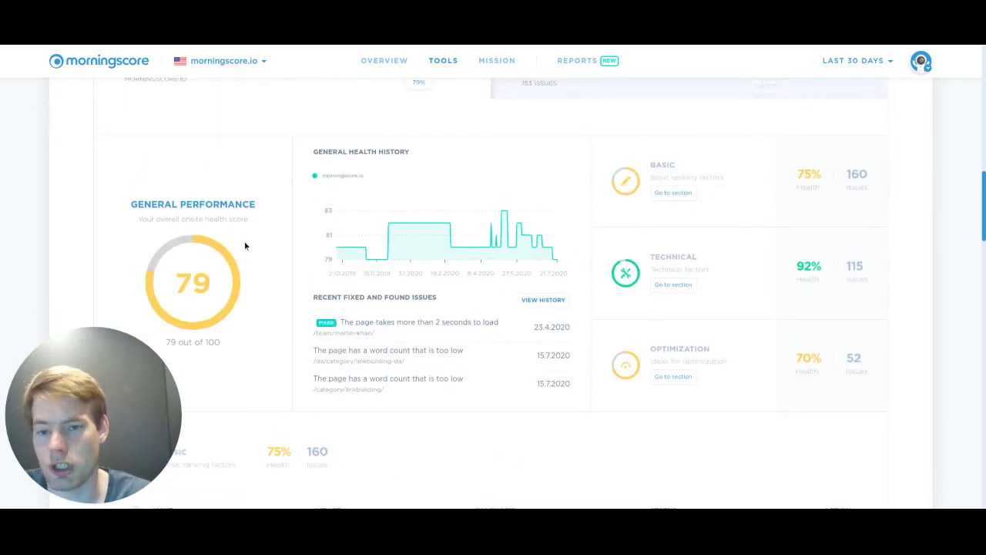
{"action": "scroll", "coordinate": [245, 246], "scroll_direction": "up", "scroll_amount": 2}
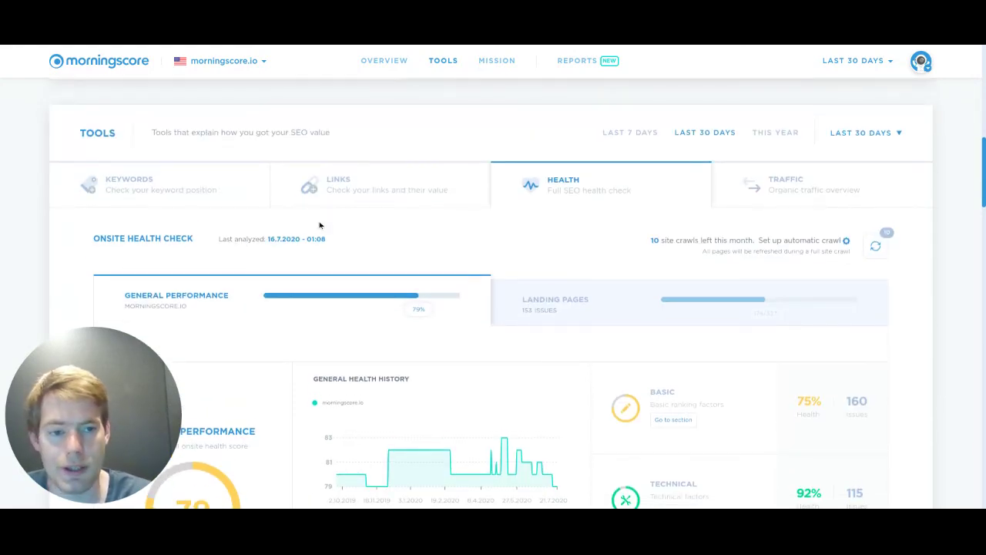
View the 30-day keyword changes for competitor accuranker.com, close them and return to the start of the overview.
{"action": "scroll", "coordinate": [319, 223], "scroll_direction": "up", "scroll_amount": 5}
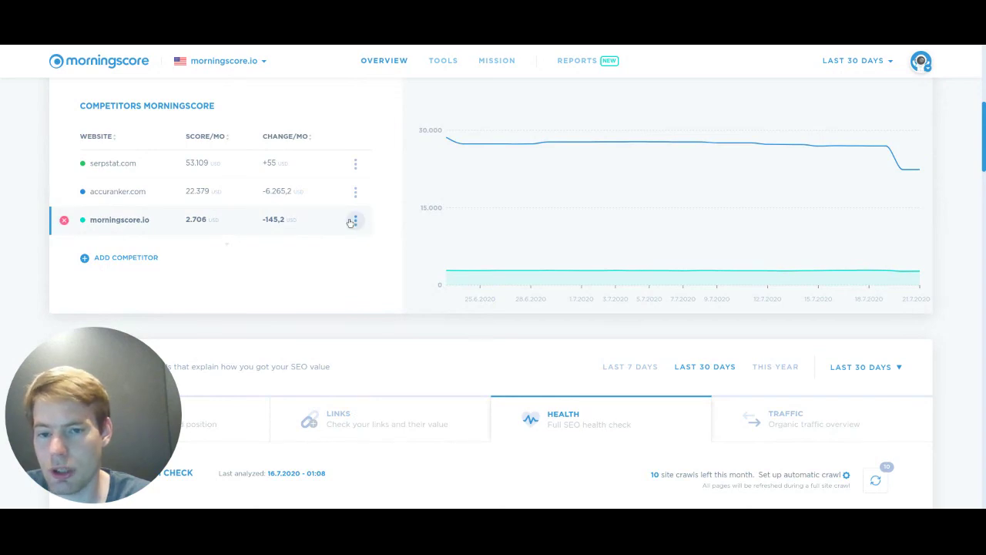
{"action": "scroll", "coordinate": [352, 222], "scroll_direction": "up", "scroll_amount": 4}
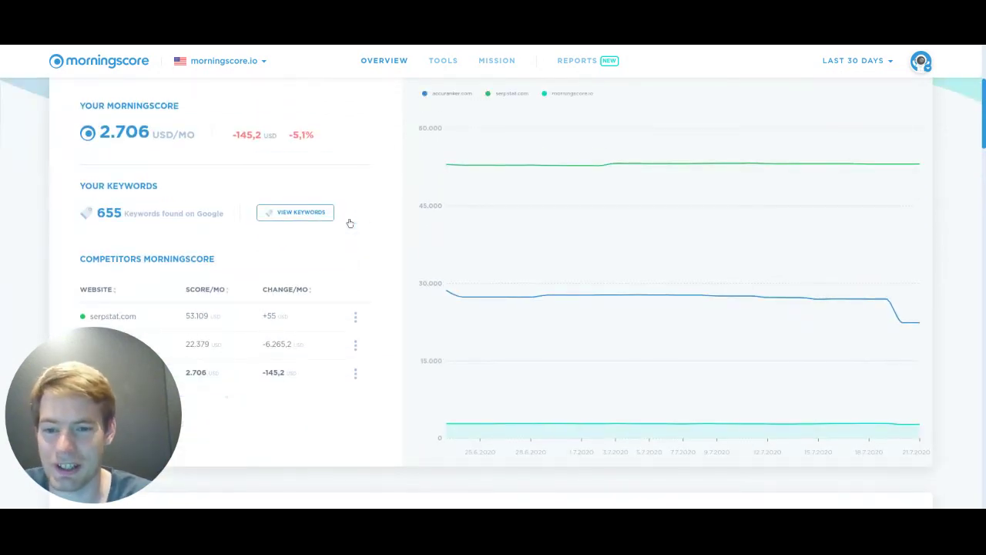
{"action": "scroll", "coordinate": [348, 220], "scroll_direction": "down", "scroll_amount": 4}
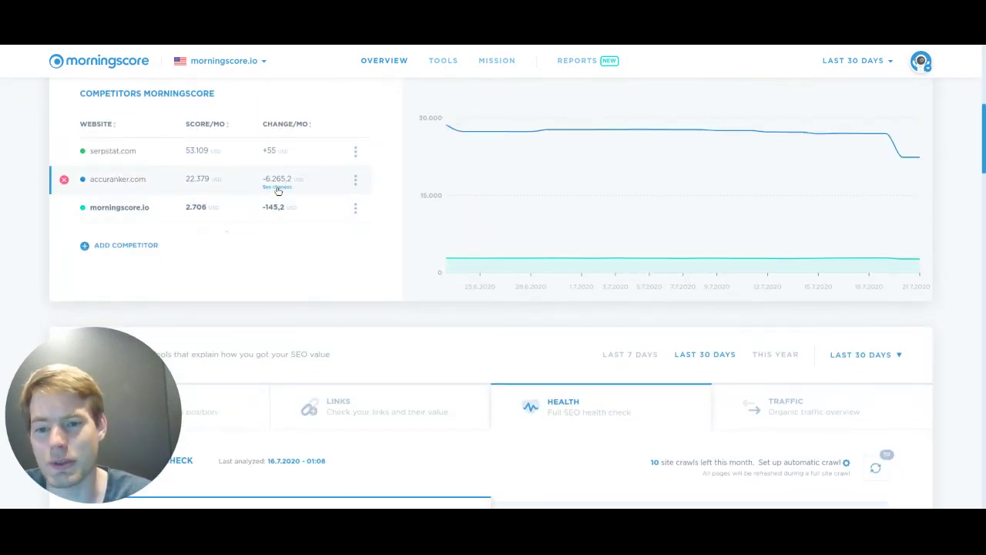
{"action": "scroll", "coordinate": [274, 191], "scroll_direction": "up", "scroll_amount": 1}
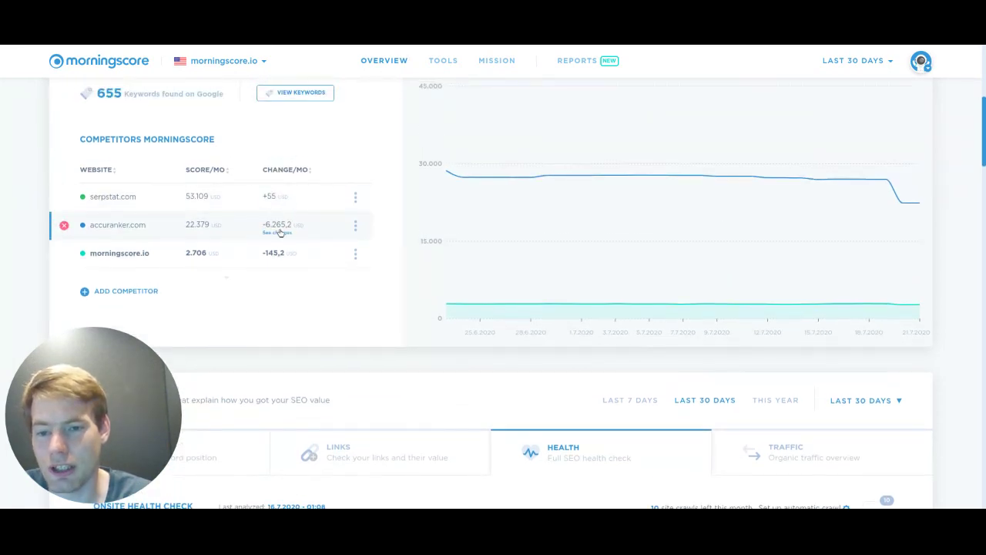
{"action": "left_click", "coordinate": [279, 225]}
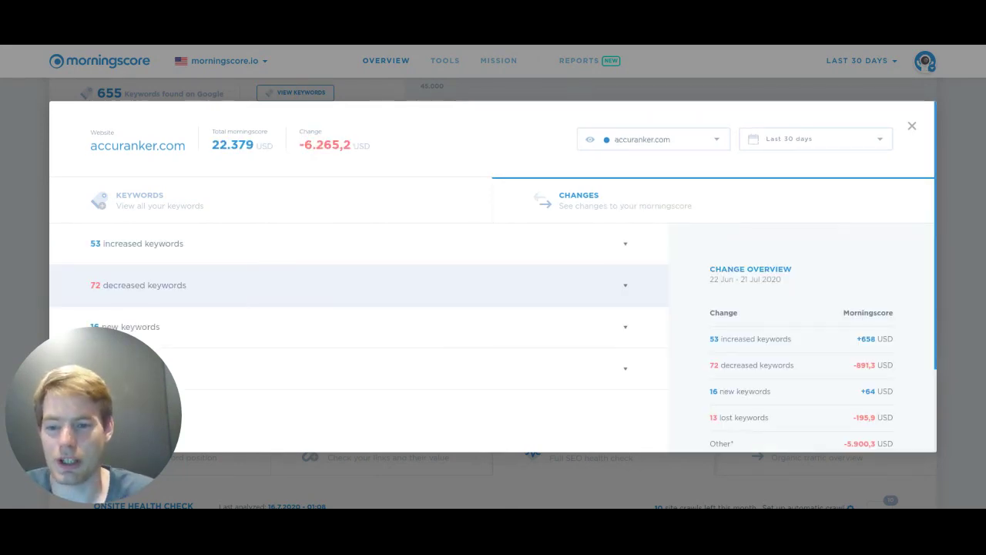
{"action": "left_click", "coordinate": [20, 136]}
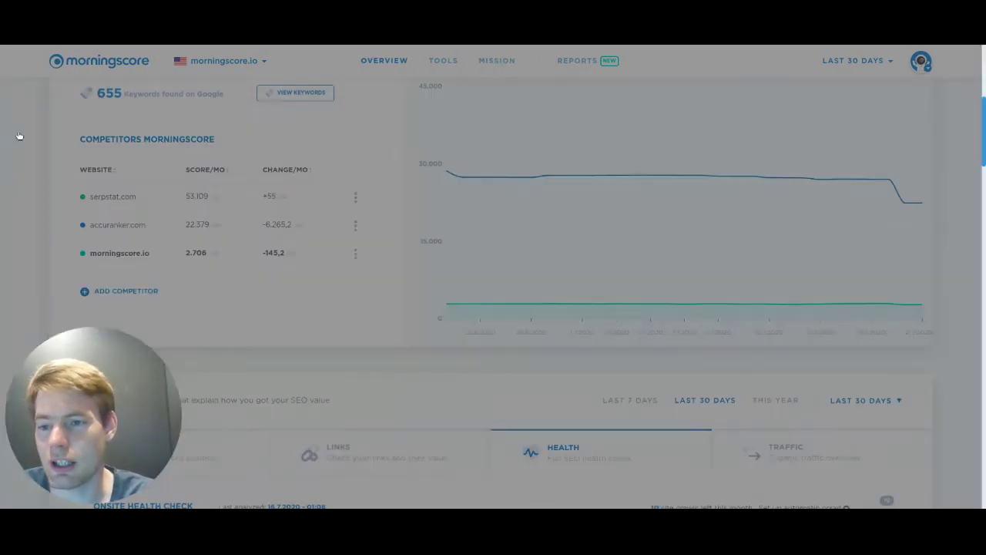
{"action": "scroll", "coordinate": [20, 137], "scroll_direction": "up", "scroll_amount": 4}
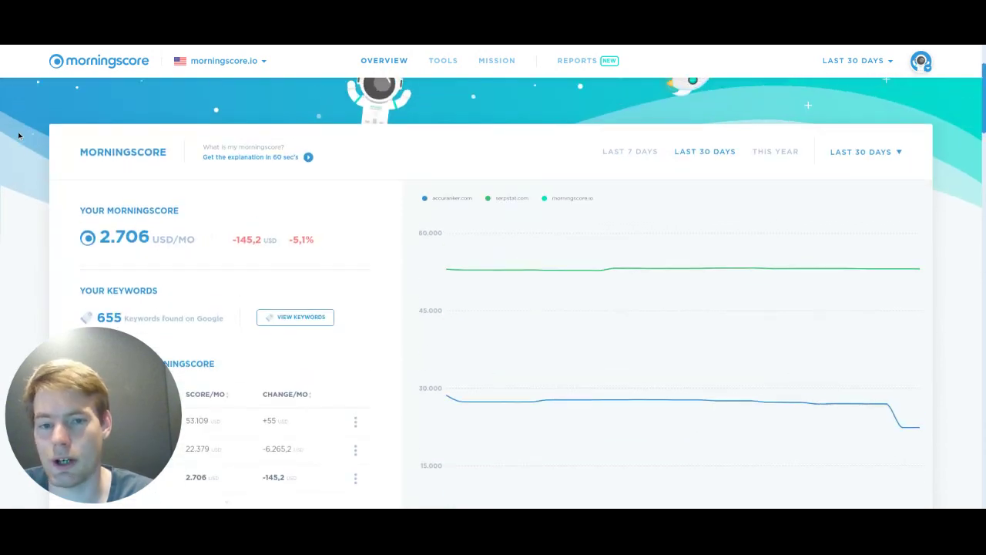
{"action": "scroll", "coordinate": [20, 137], "scroll_direction": "up", "scroll_amount": 1}
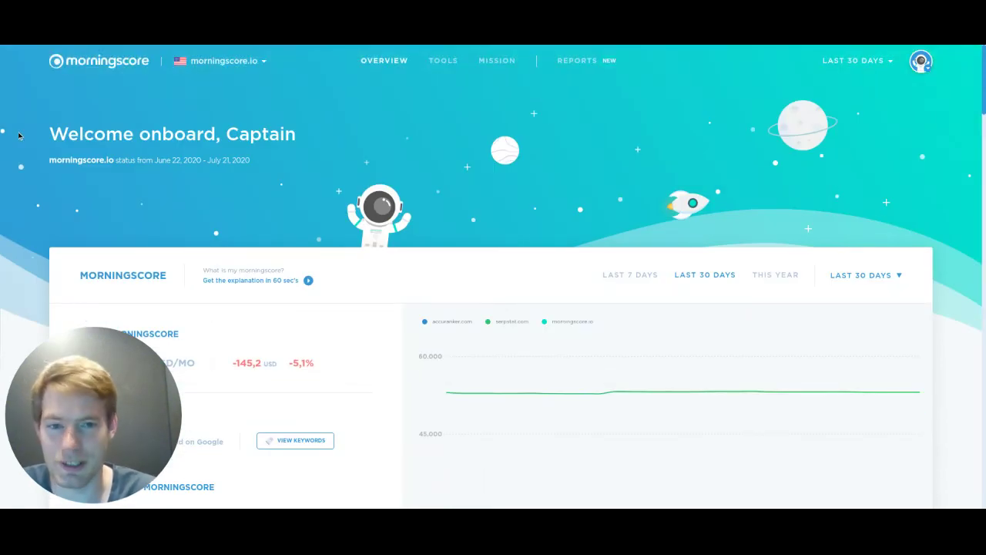